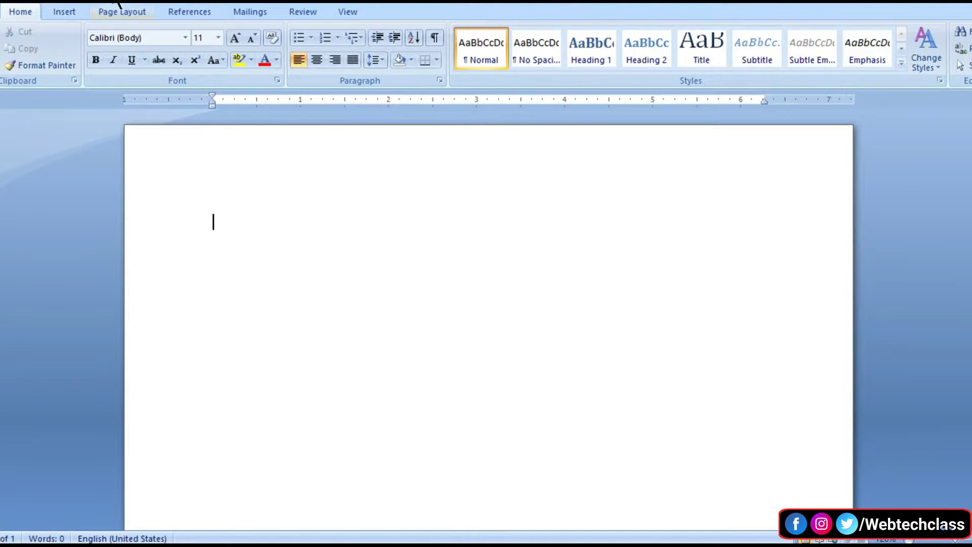
Step: Draw an oval and size it to 2.47 by 2.1 inches near the page centre
{"action": "left_click", "coordinate": [69, 11]}
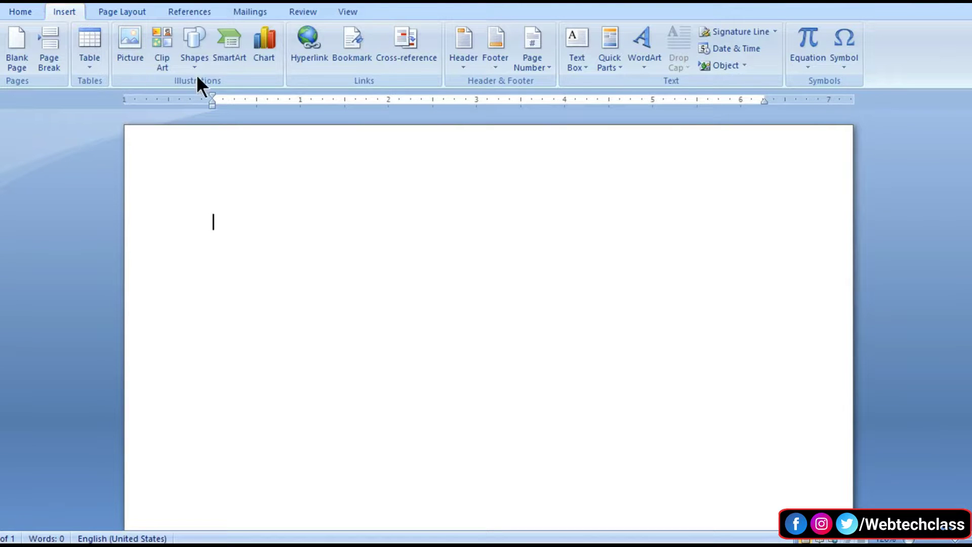
{"action": "left_click", "coordinate": [208, 62]}
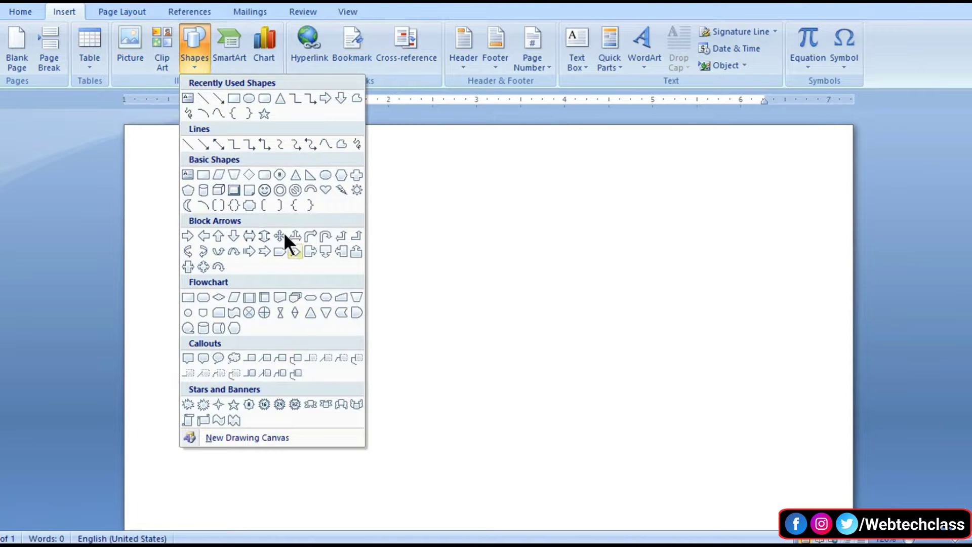
{"action": "left_click", "coordinate": [324, 177]}
{"action": "left_click_drag", "start_coordinate": [381, 219], "coordinate": [586, 492]}
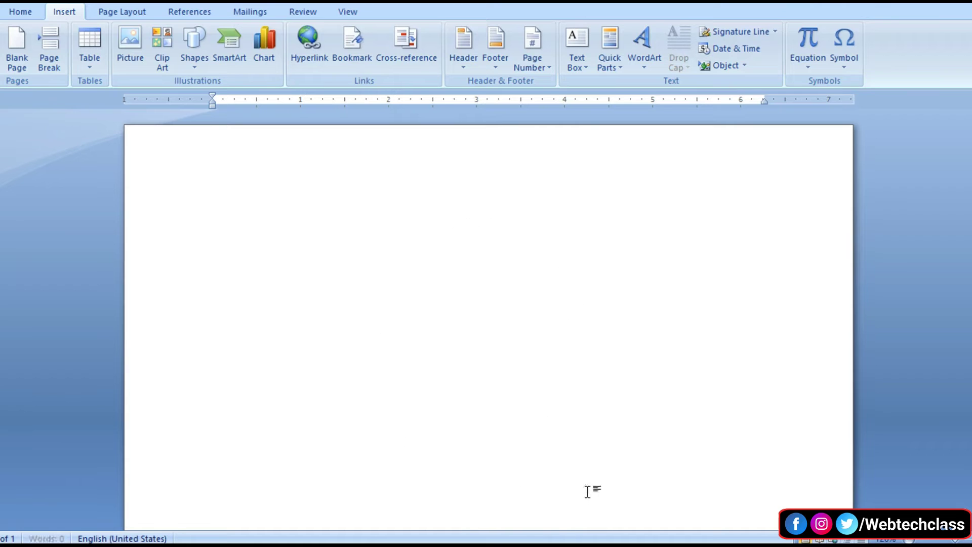
{"action": "left_click_drag", "start_coordinate": [497, 317], "coordinate": [498, 335]}
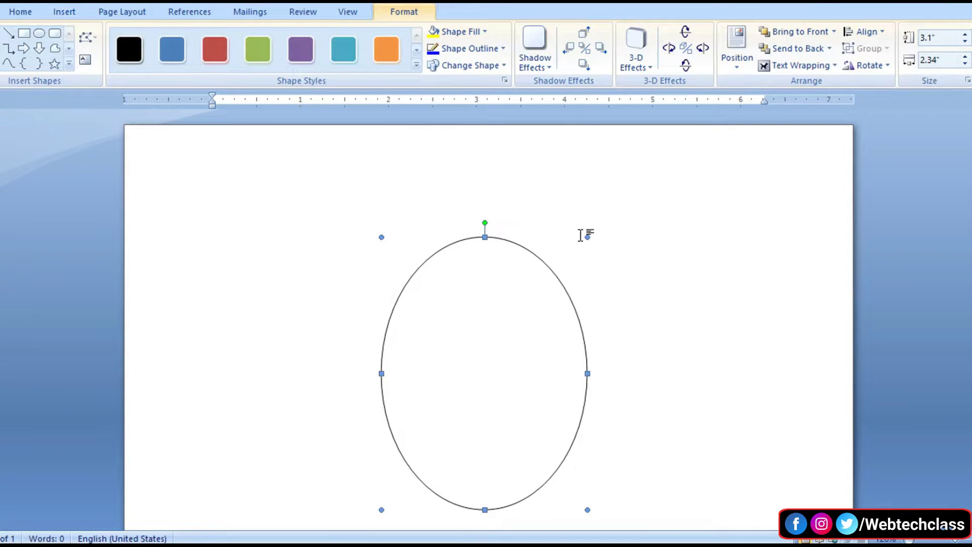
{"action": "left_click_drag", "start_coordinate": [587, 236], "coordinate": [566, 292]}
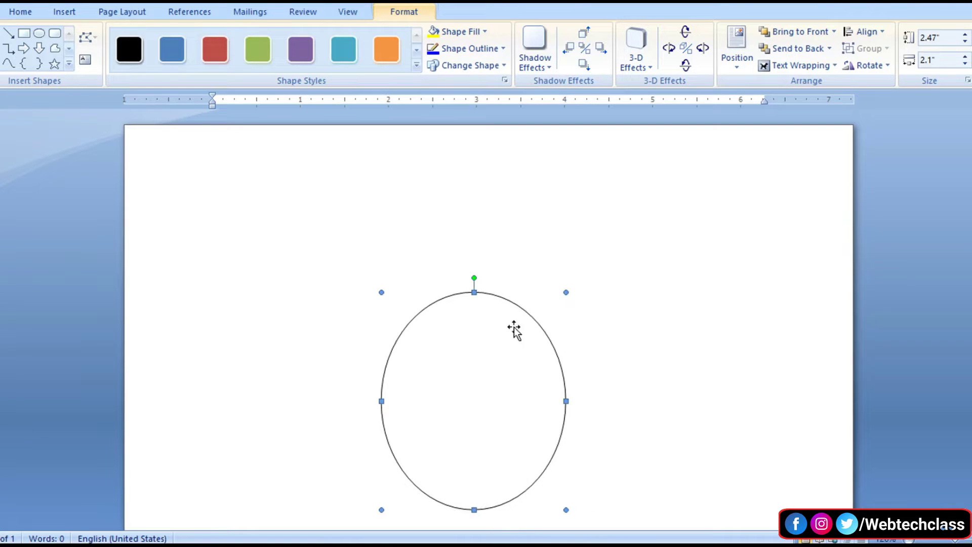
{"action": "left_click_drag", "start_coordinate": [506, 341], "coordinate": [512, 338]}
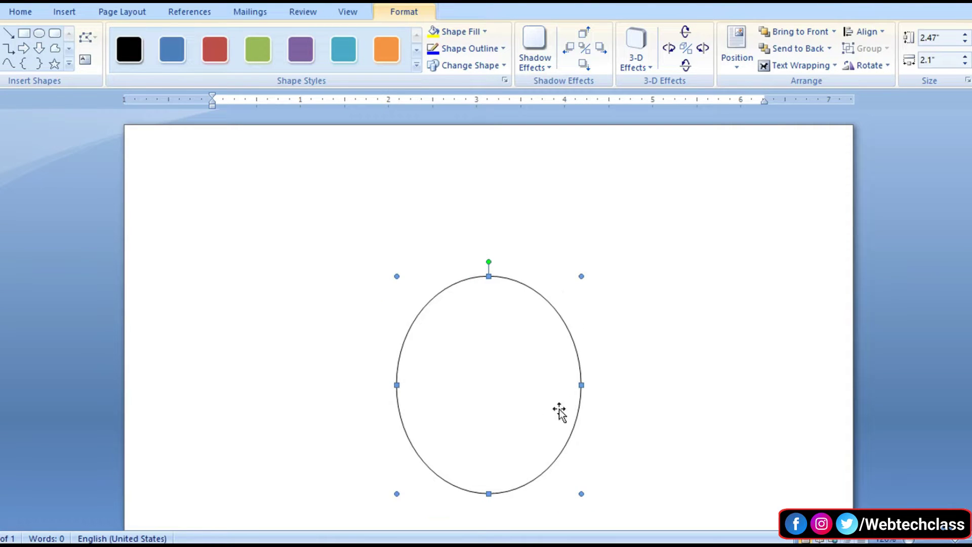
{"action": "left_click_drag", "start_coordinate": [522, 395], "coordinate": [523, 370]}
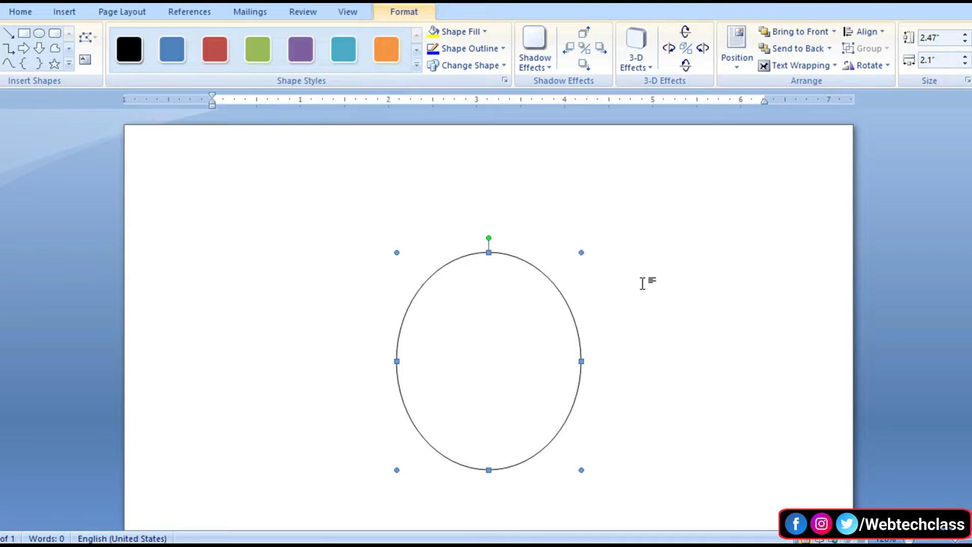
Step: Draw a second oval inside the big oval's lower part and widen it to about 1.66 by 1.74 inches
{"action": "left_click", "coordinate": [51, 12]}
{"action": "left_click", "coordinate": [193, 48]}
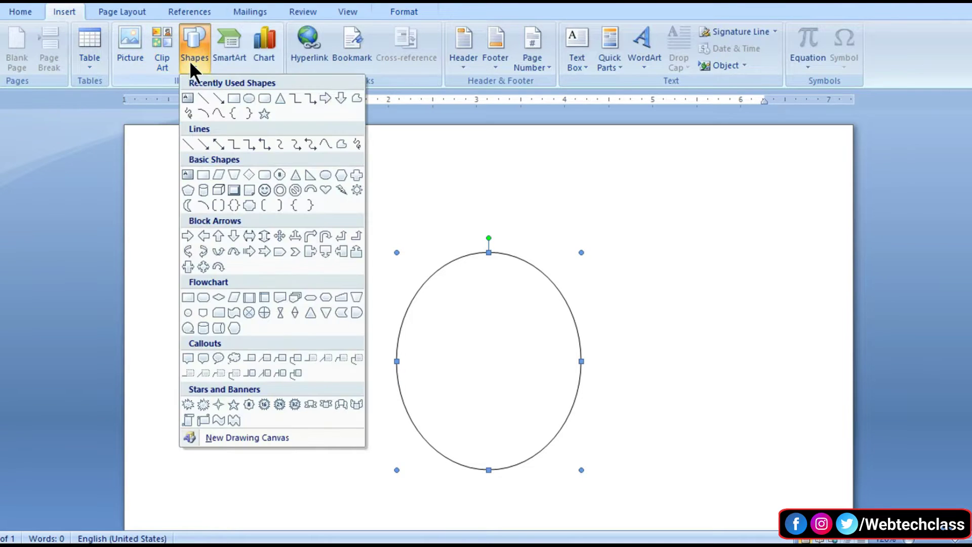
{"action": "left_click", "coordinate": [327, 174]}
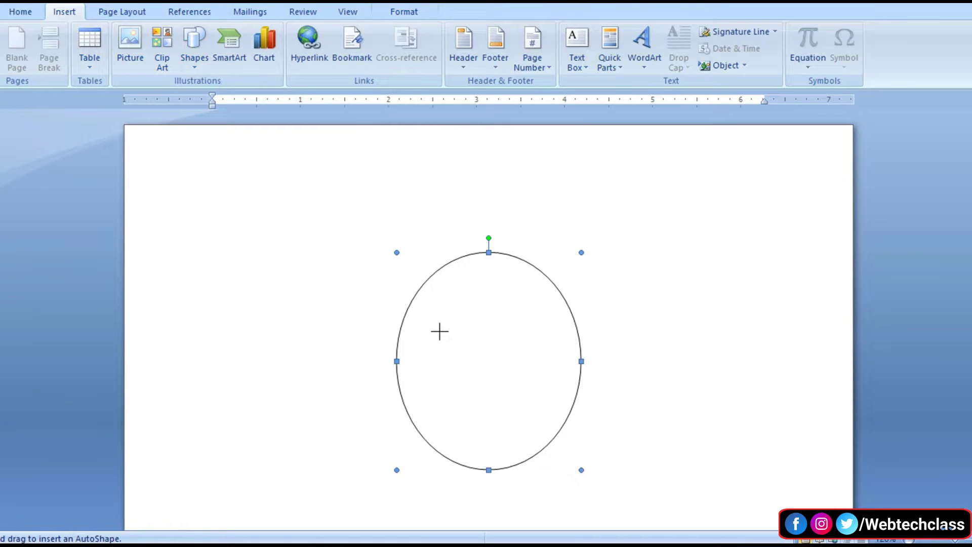
{"action": "left_click_drag", "start_coordinate": [431, 315], "coordinate": [550, 461]}
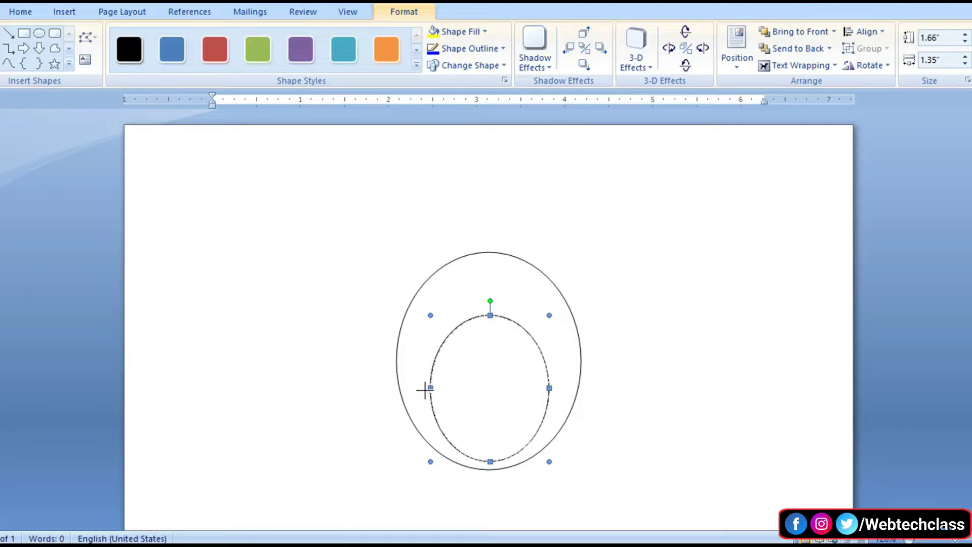
{"action": "left_click_drag", "start_coordinate": [424, 390], "coordinate": [420, 387]}
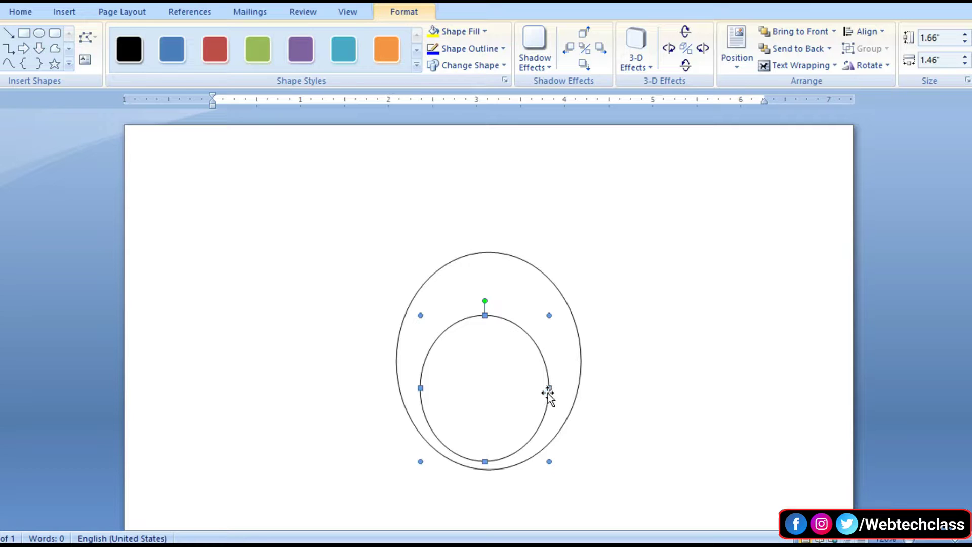
{"action": "left_click_drag", "start_coordinate": [551, 388], "coordinate": [557, 389]}
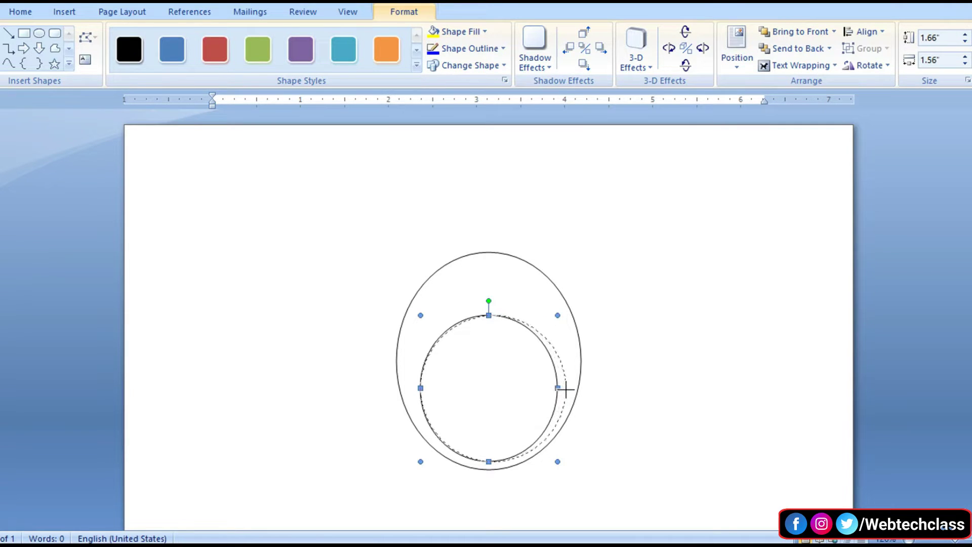
{"action": "left_click_drag", "start_coordinate": [557, 390], "coordinate": [565, 390]}
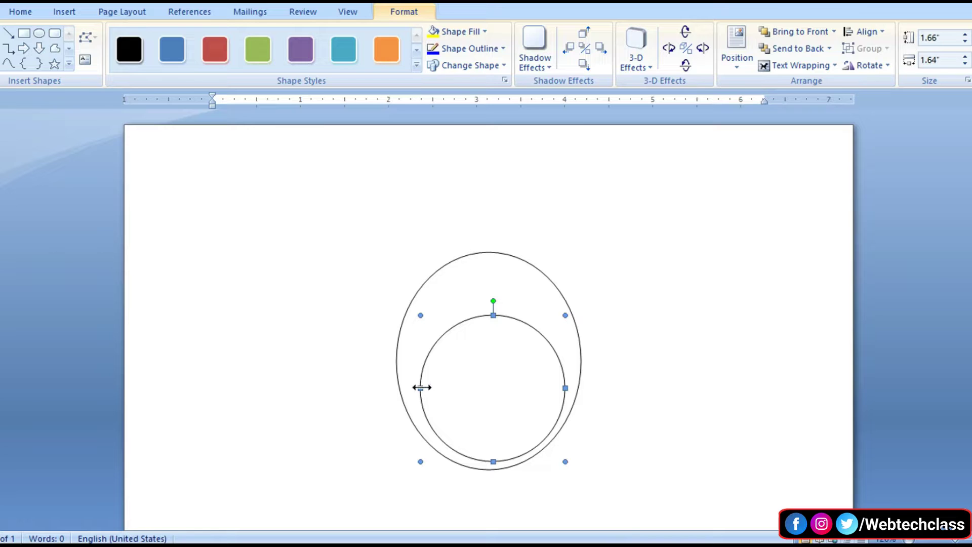
{"action": "left_click_drag", "start_coordinate": [421, 388], "coordinate": [412, 388]}
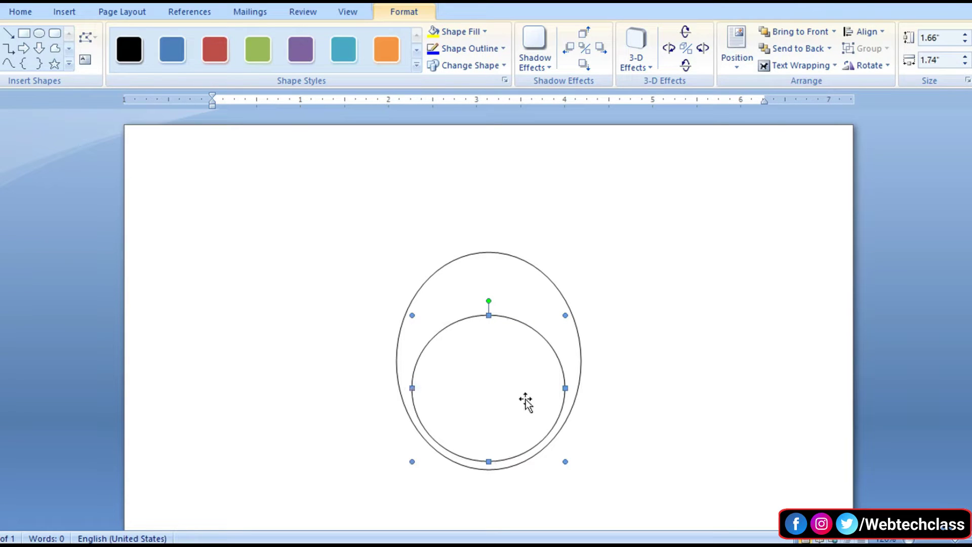
{"action": "left_click", "coordinate": [496, 274]}
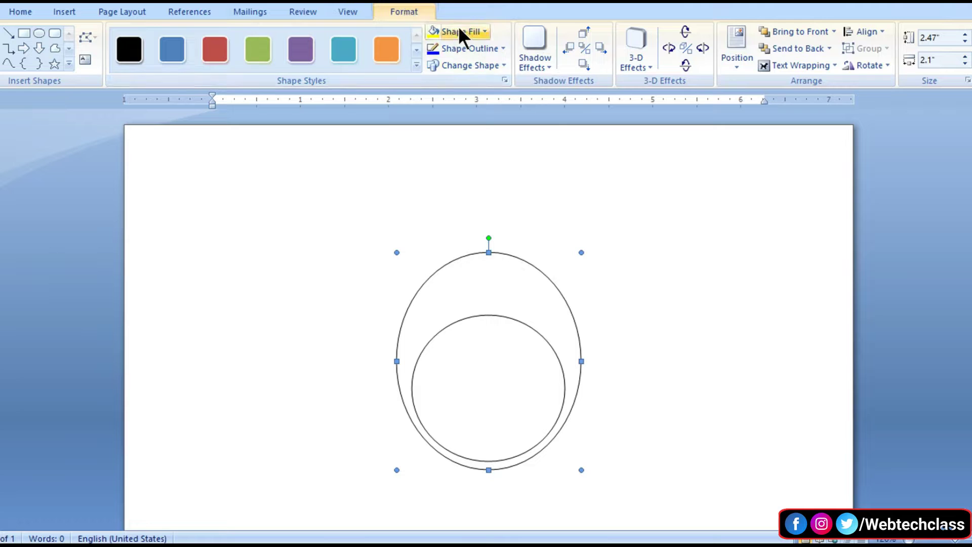
Step: Fill the outer oval black, leaving the inner circle white
{"action": "left_click", "coordinate": [485, 33]}
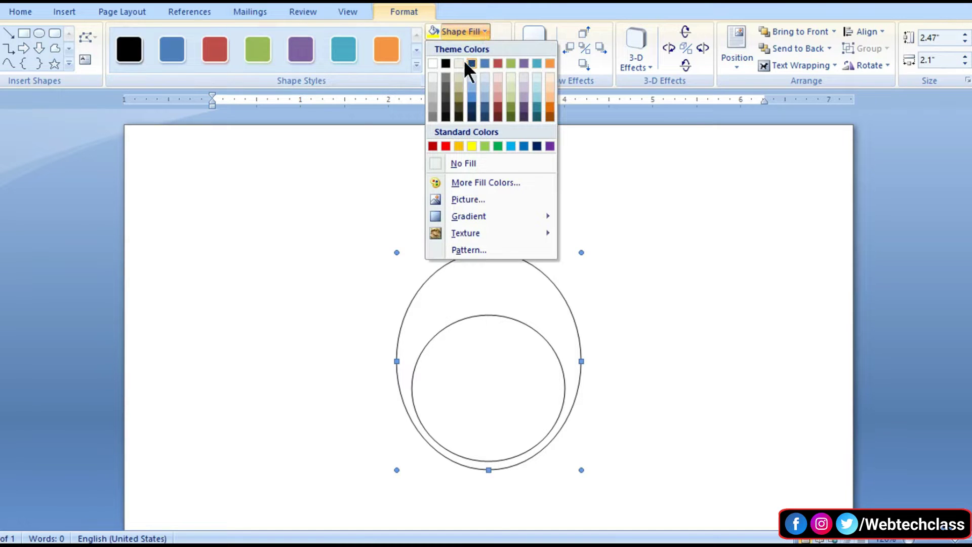
{"action": "left_click", "coordinate": [445, 63]}
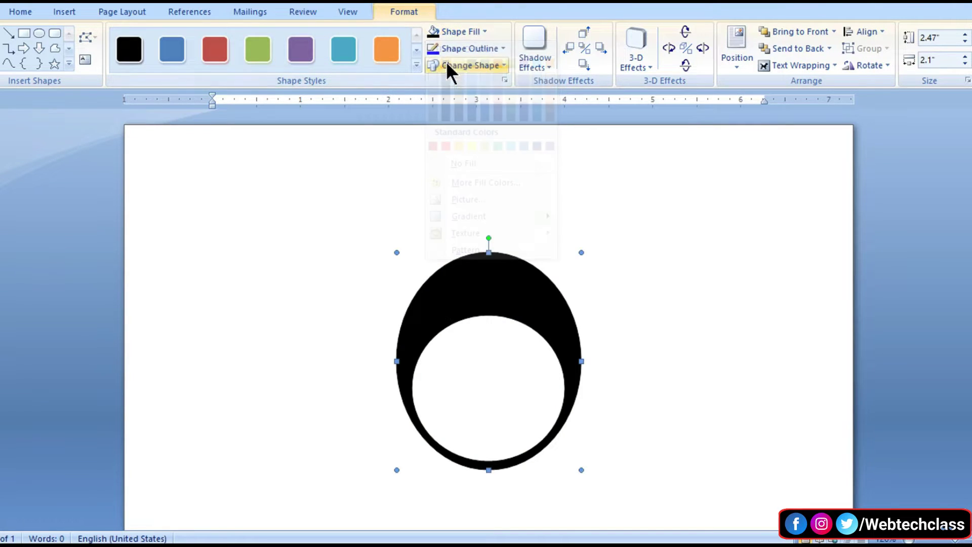
{"action": "left_click", "coordinate": [732, 299]}
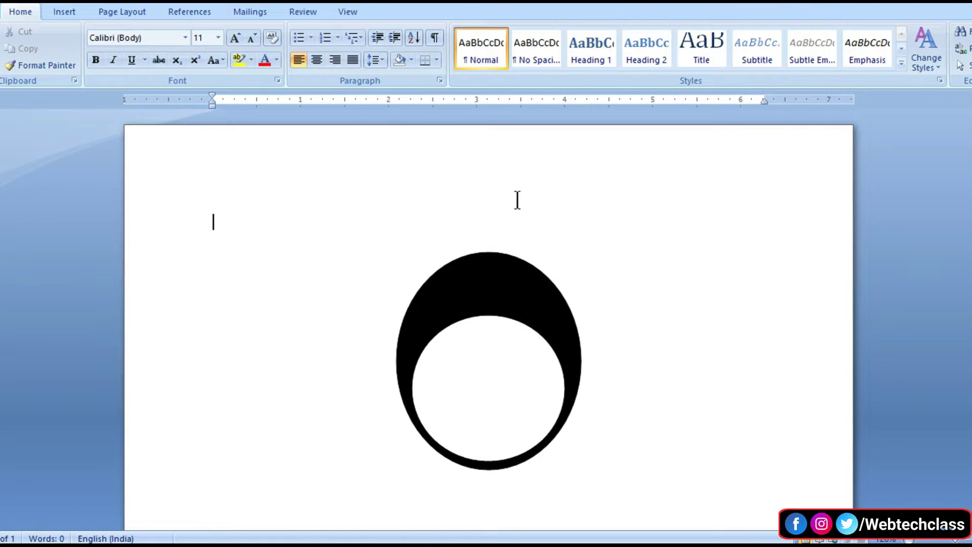
Step: Draw a 1.04 by 1.1 inch head circle above the body with a 4½ pt outline
{"action": "left_click", "coordinate": [62, 13]}
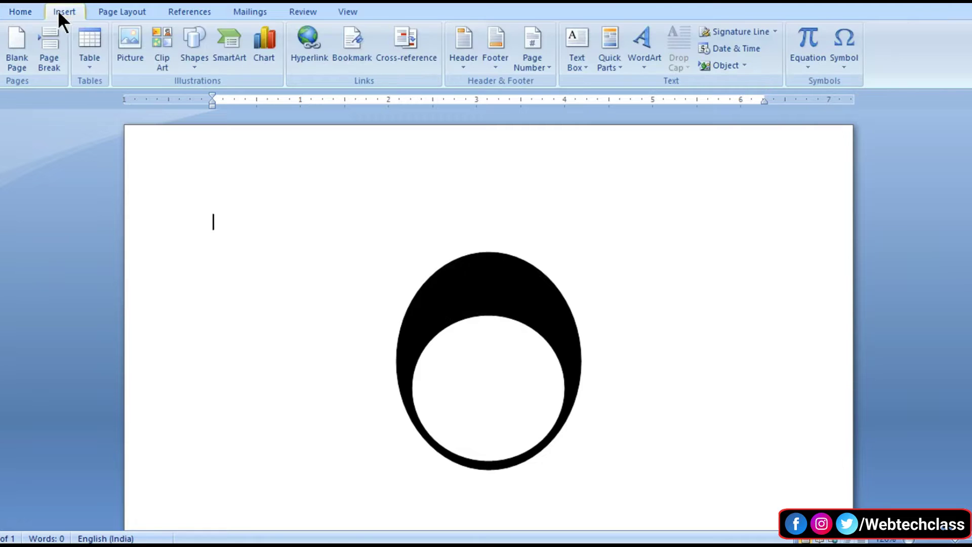
{"action": "left_click", "coordinate": [194, 56]}
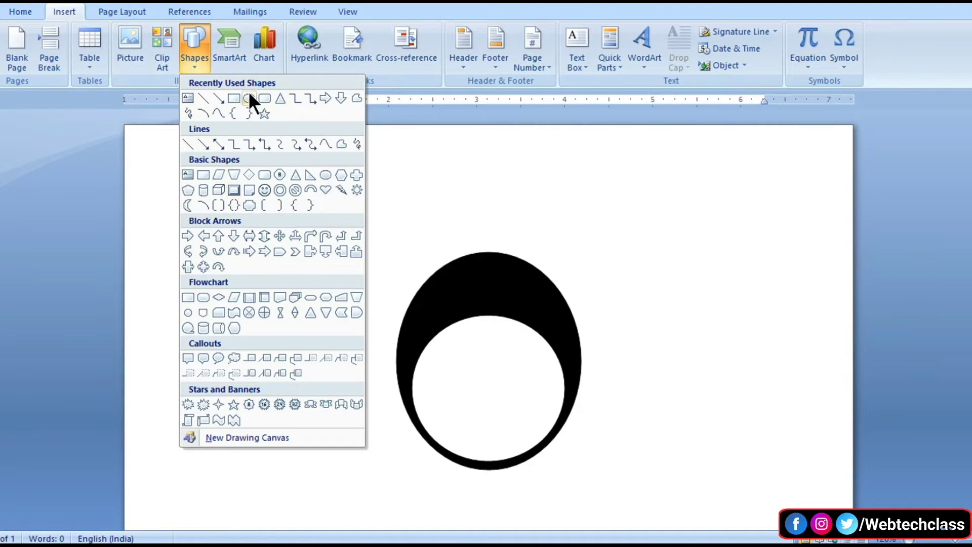
{"action": "left_click", "coordinate": [325, 175]}
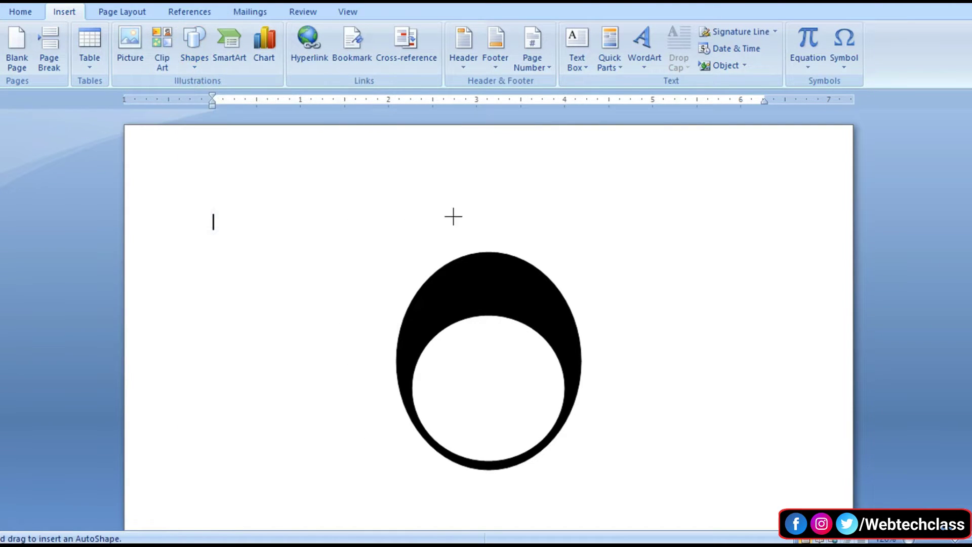
{"action": "mouse_move", "coordinate": [439, 191]}
{"action": "left_mouse_down"}
{"action": "mouse_move", "coordinate": [476, 250]}
{"action": "mouse_move", "coordinate": [536, 282]}
{"action": "left_mouse_up"}
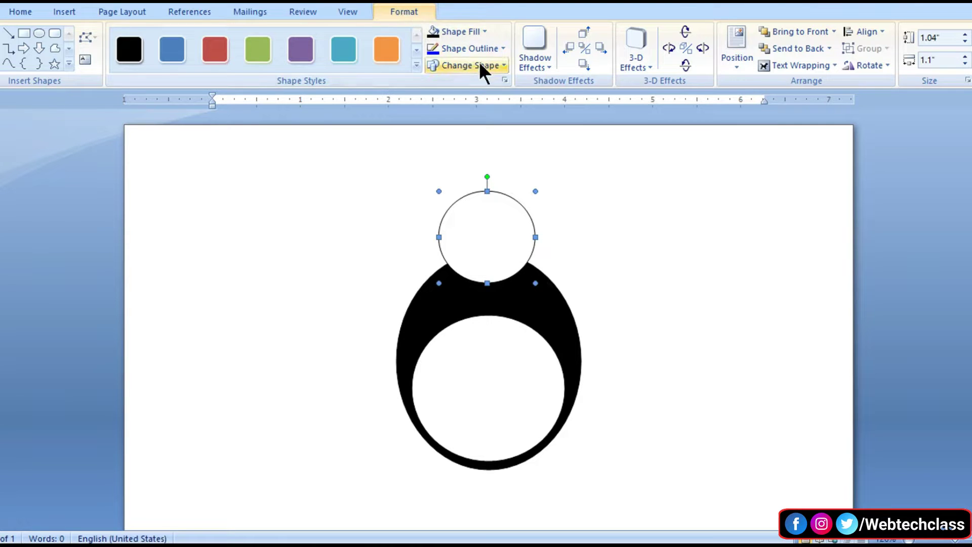
{"action": "left_click", "coordinate": [491, 48]}
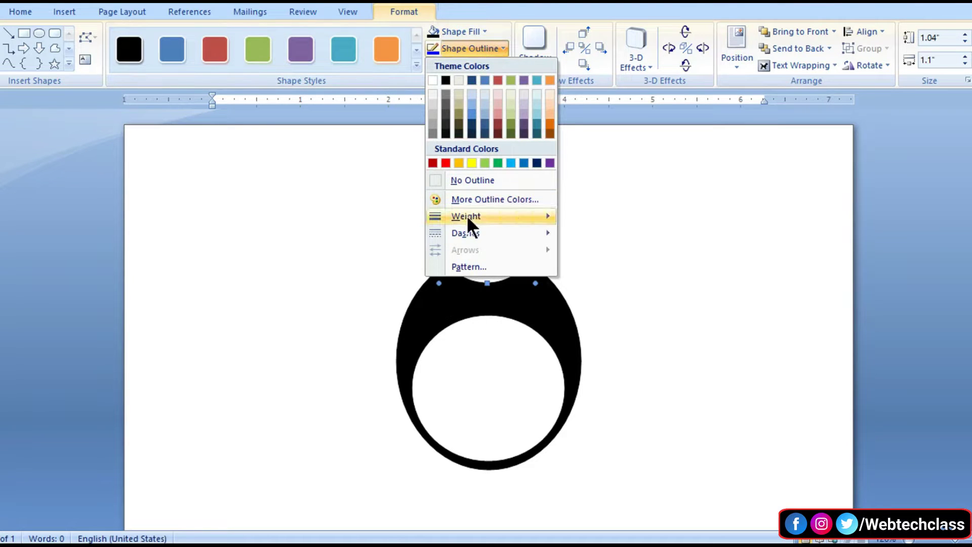
{"action": "mouse_move", "coordinate": [466, 217]}
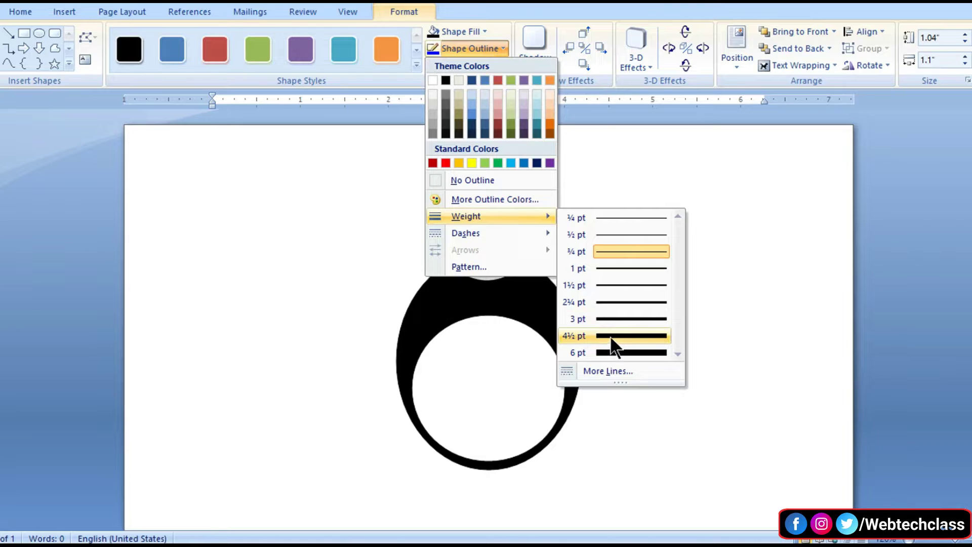
{"action": "left_click", "coordinate": [612, 337]}
{"action": "left_click", "coordinate": [680, 234]}
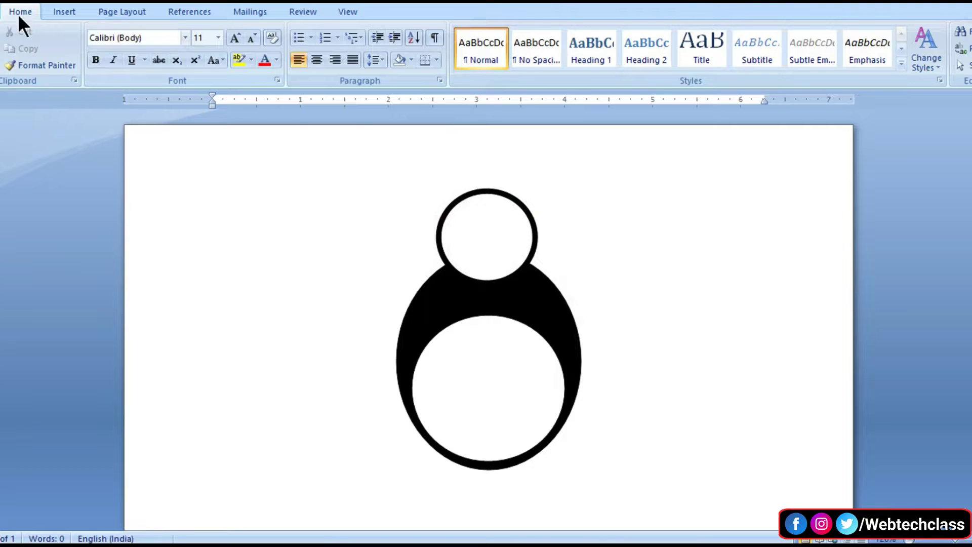
Step: Draw two small 0.3 by 0.29 inch eye ovals side by side inside the head
{"action": "left_click", "coordinate": [65, 12]}
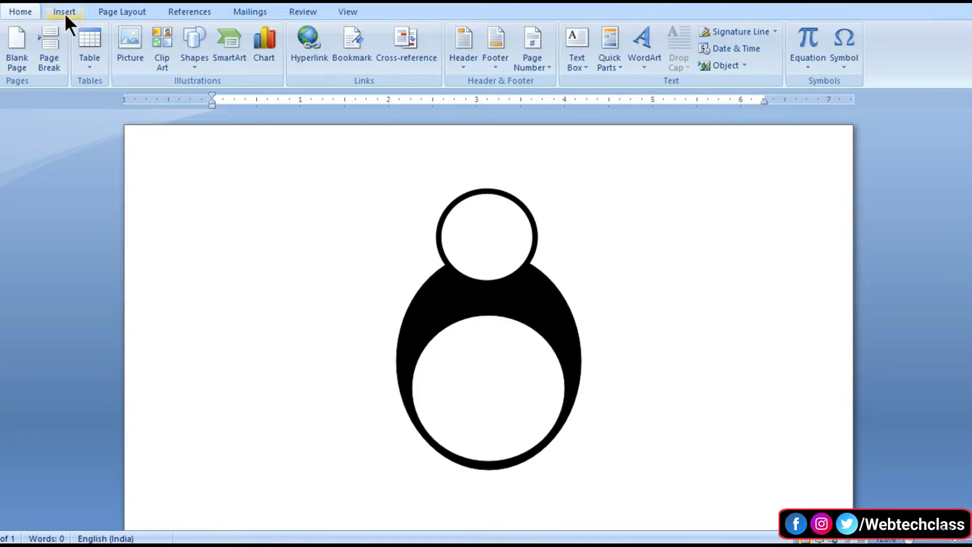
{"action": "left_click", "coordinate": [199, 57]}
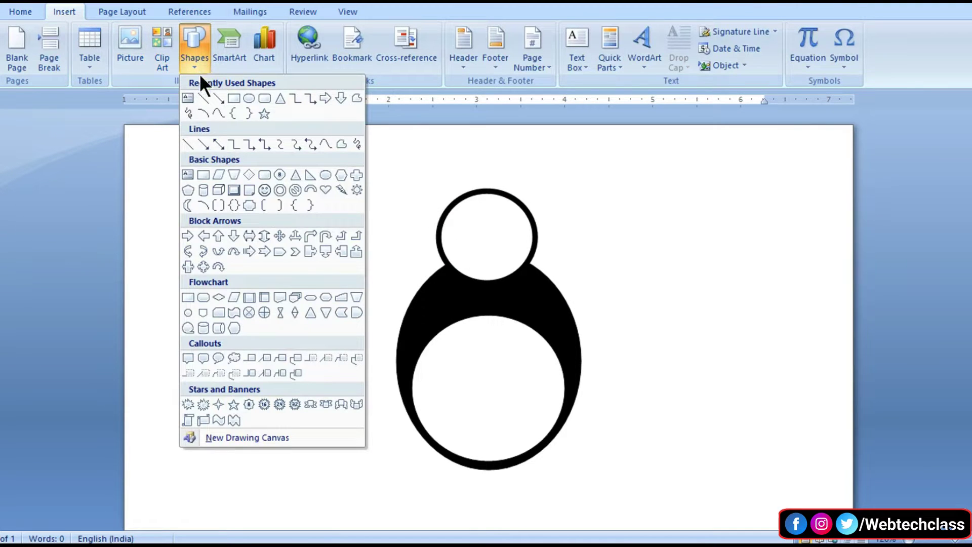
{"action": "left_click", "coordinate": [326, 175]}
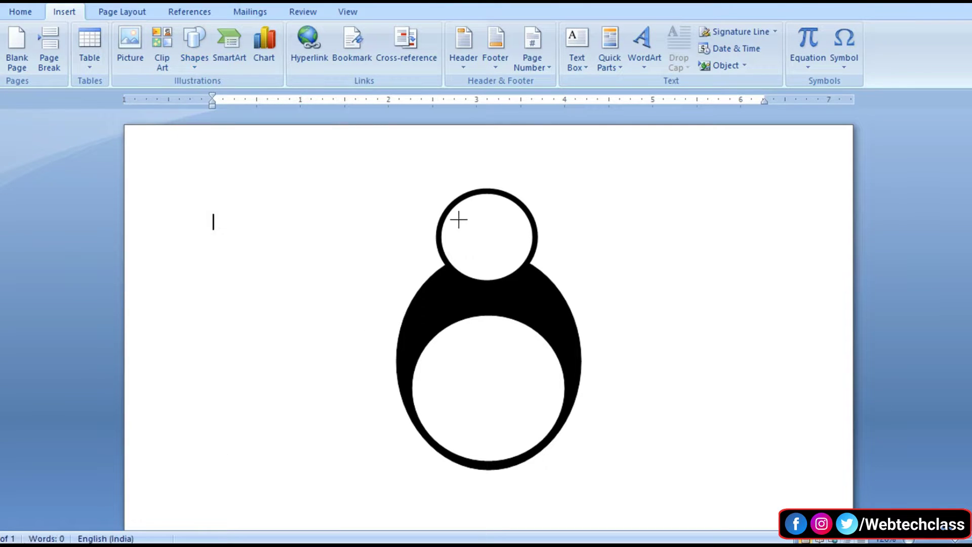
{"action": "mouse_move", "coordinate": [456, 217]}
{"action": "left_mouse_down"}
{"action": "mouse_move", "coordinate": [482, 243]}
{"action": "mouse_move", "coordinate": [503, 231]}
{"action": "left_mouse_up"}
{"action": "left_click", "coordinate": [546, 222]}
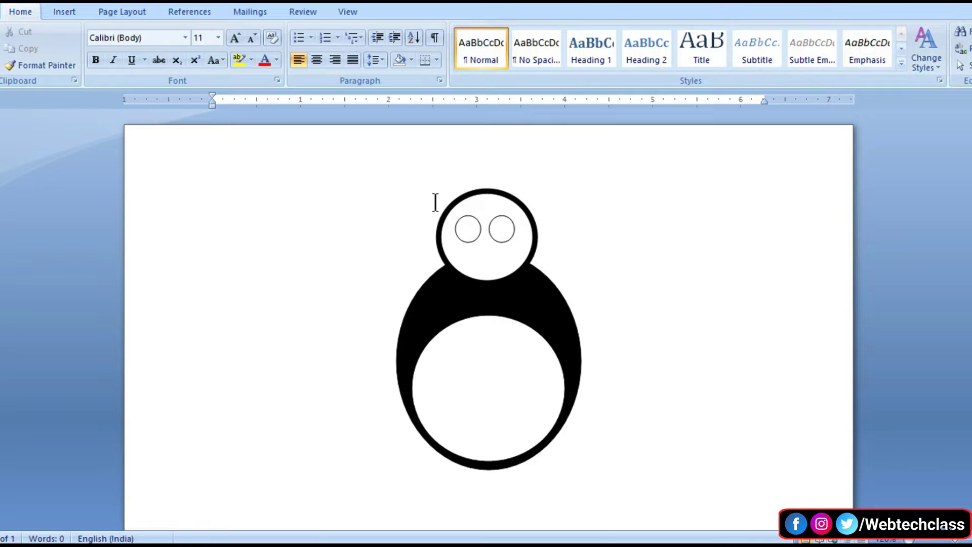
{"action": "left_click", "coordinate": [77, 10]}
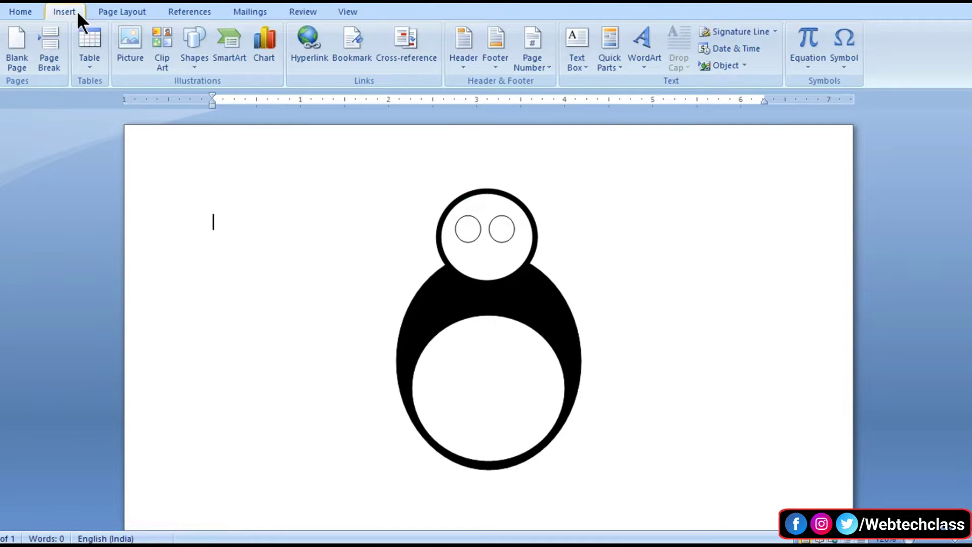
Step: Draw small pupils about 0.12 by 0.1 inches inside the eyes
{"action": "left_click", "coordinate": [199, 65]}
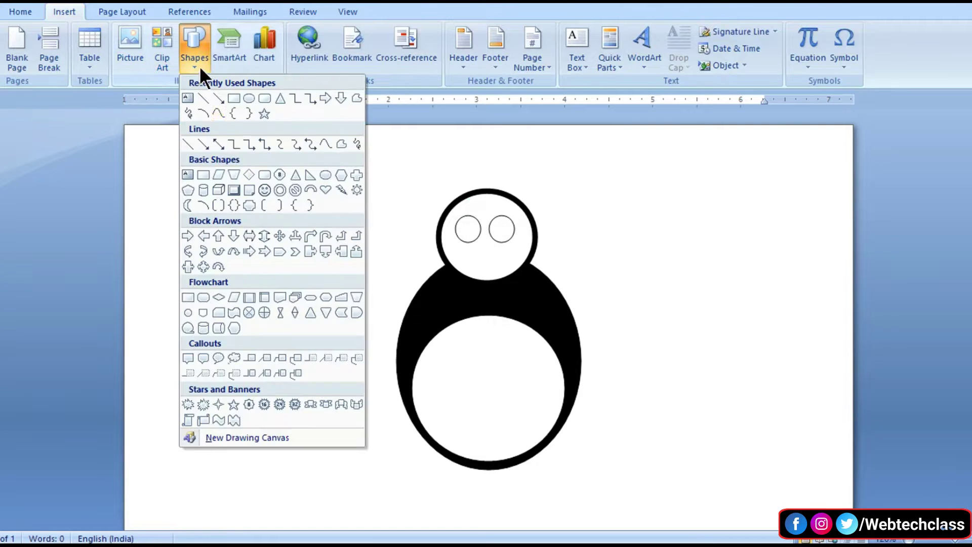
{"action": "left_click", "coordinate": [326, 175]}
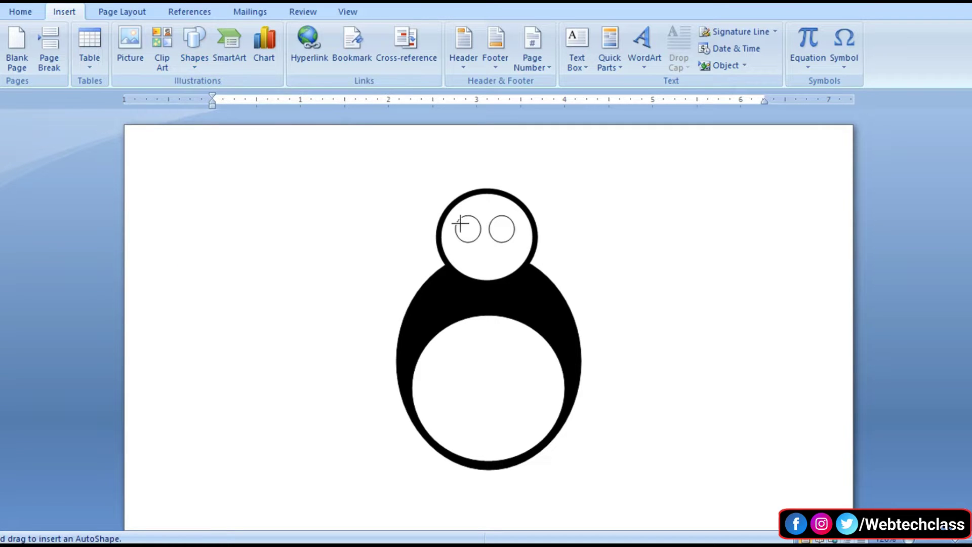
{"action": "mouse_move", "coordinate": [461, 229]}
{"action": "left_mouse_down"}
{"action": "mouse_move", "coordinate": [472, 243]}
{"action": "mouse_move", "coordinate": [474, 226]}
{"action": "mouse_move", "coordinate": [495, 241]}
{"action": "mouse_move", "coordinate": [500, 232]}
{"action": "left_mouse_up"}
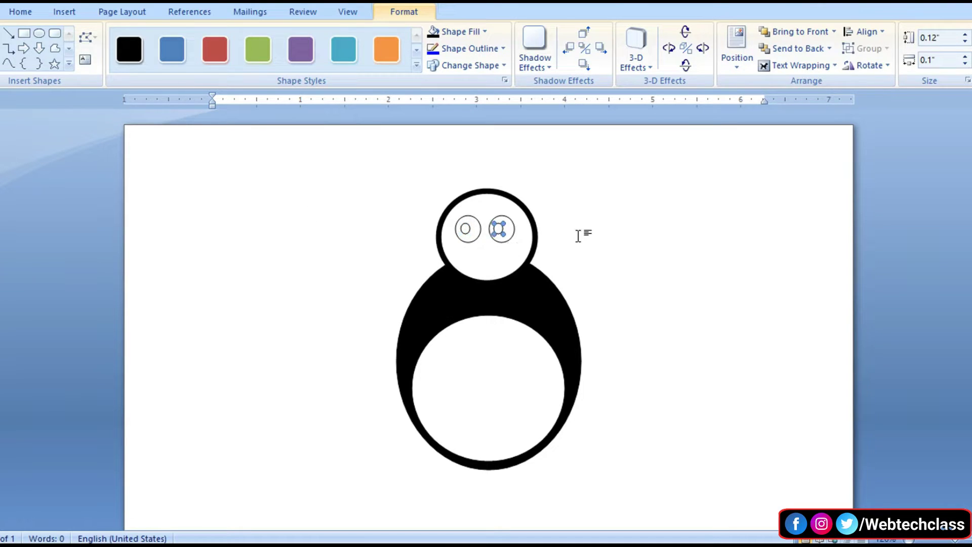
{"action": "left_click", "coordinate": [578, 233]}
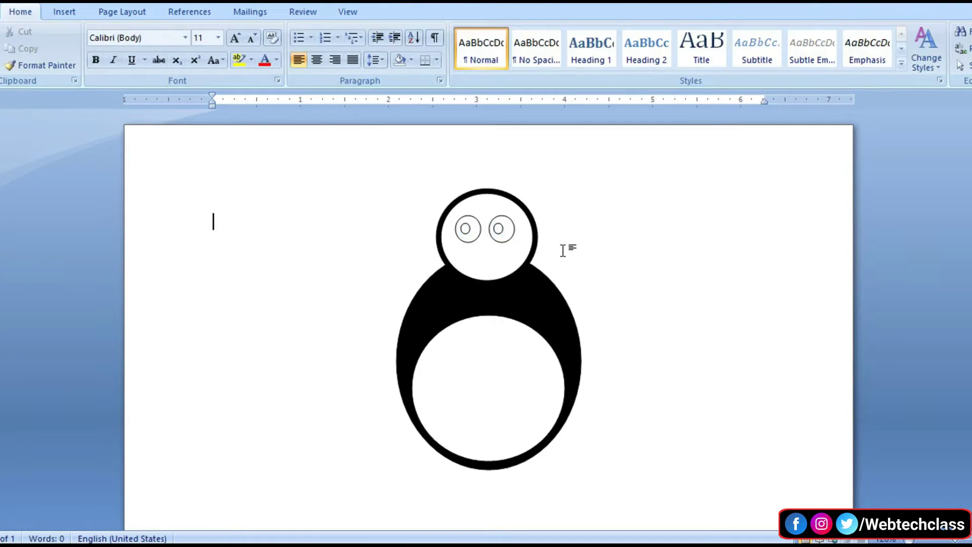
Step: Fill the left and right pupils black
{"action": "left_click", "coordinate": [467, 230]}
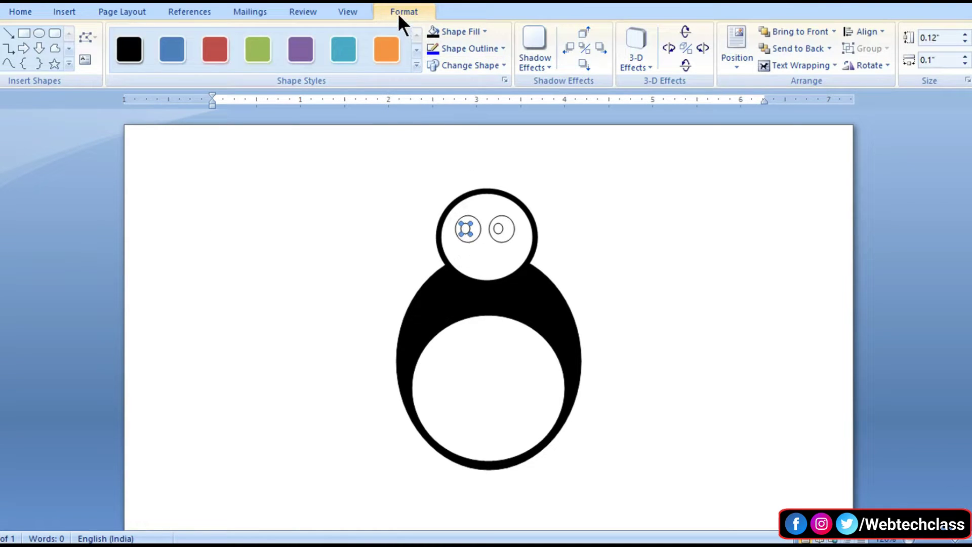
{"action": "left_click", "coordinate": [461, 32]}
{"action": "left_click", "coordinate": [445, 63]}
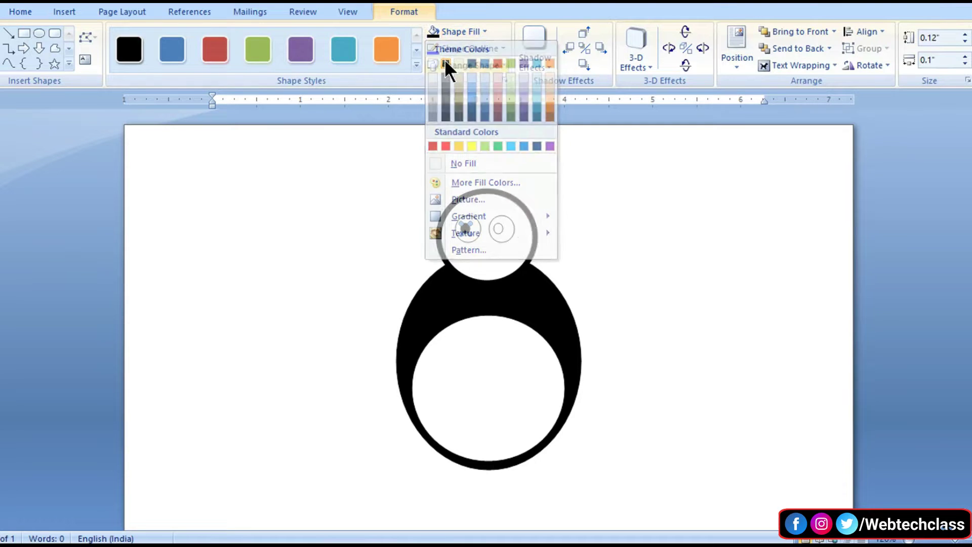
{"action": "left_click", "coordinate": [500, 230]}
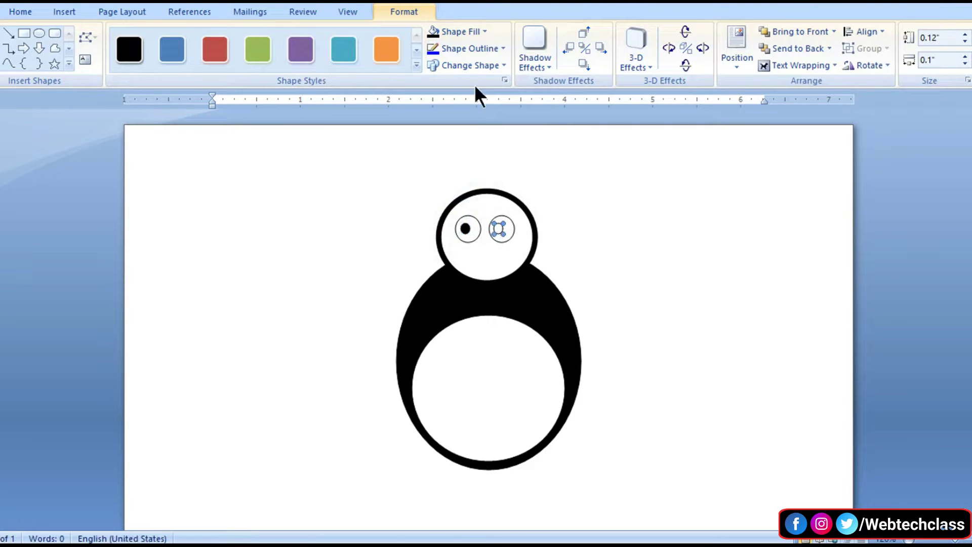
{"action": "left_click", "coordinate": [455, 32]}
{"action": "left_click", "coordinate": [445, 63]}
{"action": "left_click", "coordinate": [697, 269]}
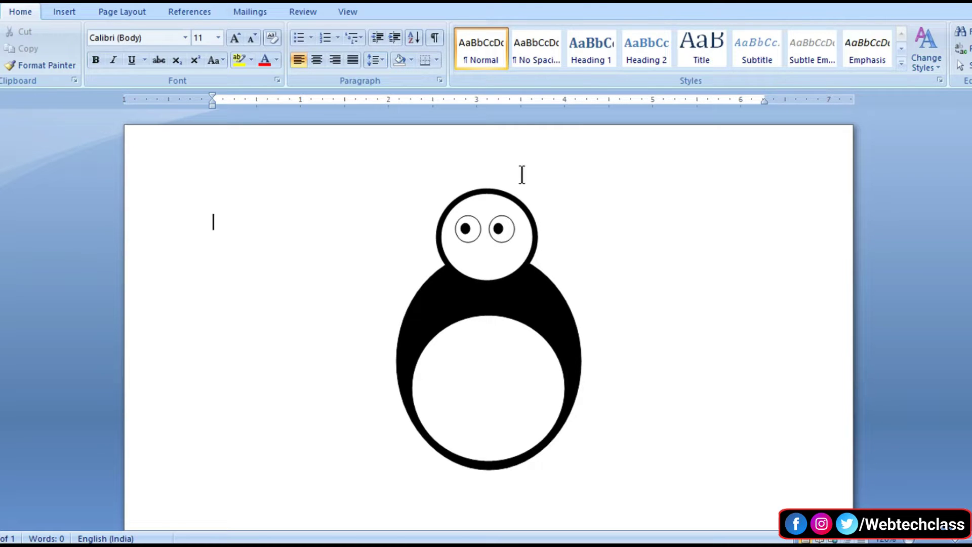
Step: Draw a small isosceles triangle to the right of the head
{"action": "left_click", "coordinate": [64, 11]}
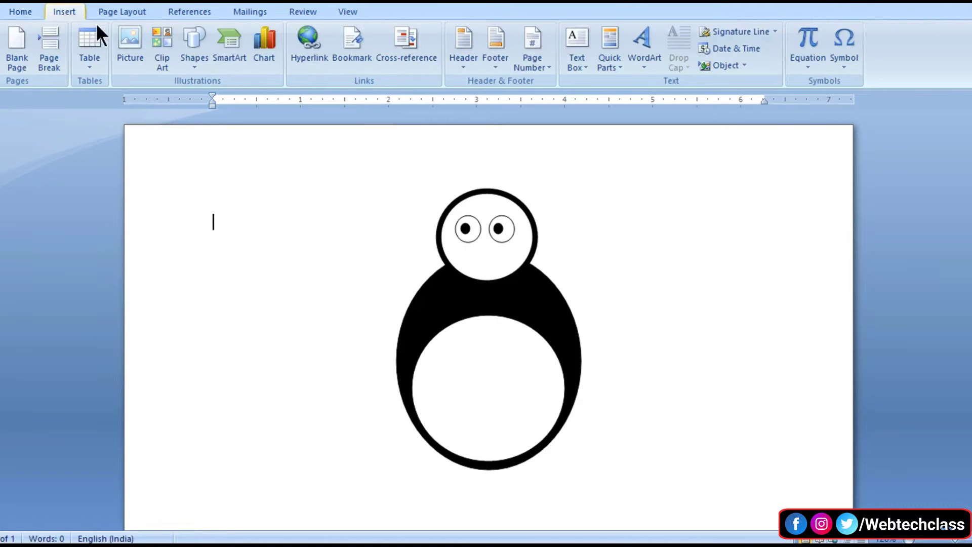
{"action": "left_click", "coordinate": [199, 58]}
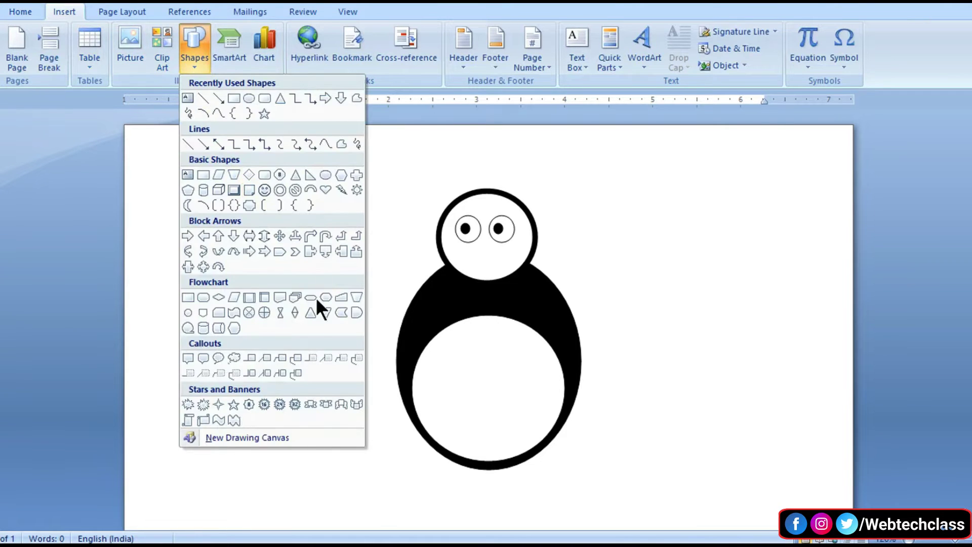
{"action": "left_click", "coordinate": [296, 175]}
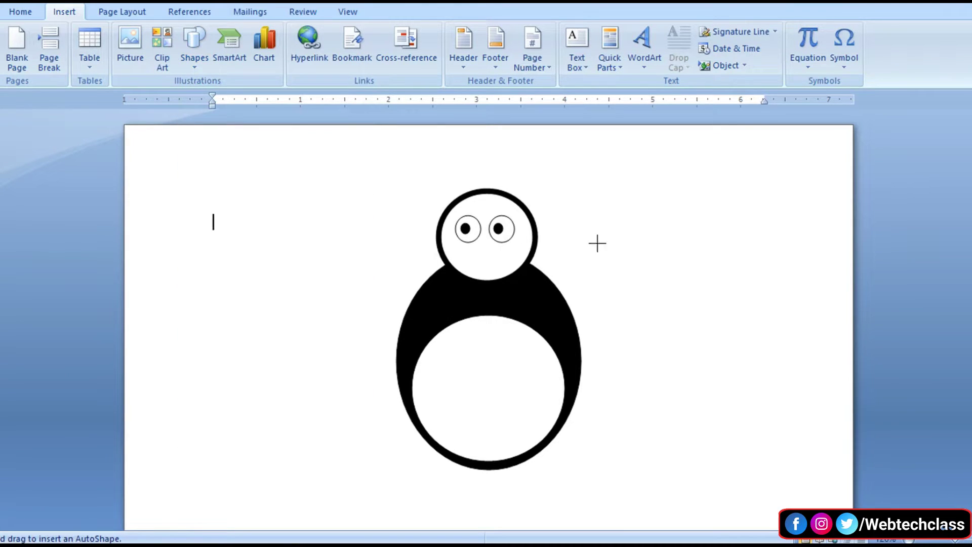
{"action": "left_click_drag", "start_coordinate": [628, 175], "coordinate": [646, 203]}
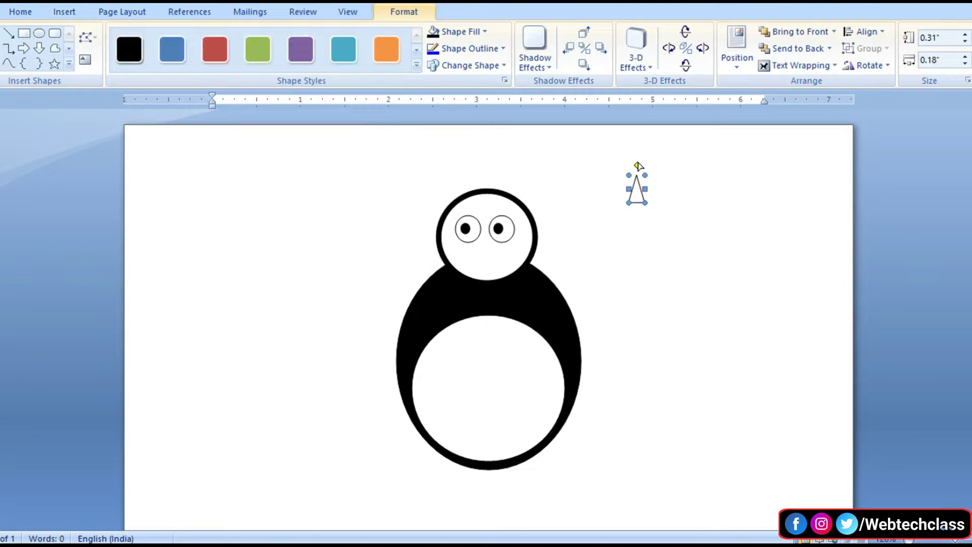
{"action": "left_click", "coordinate": [641, 221]}
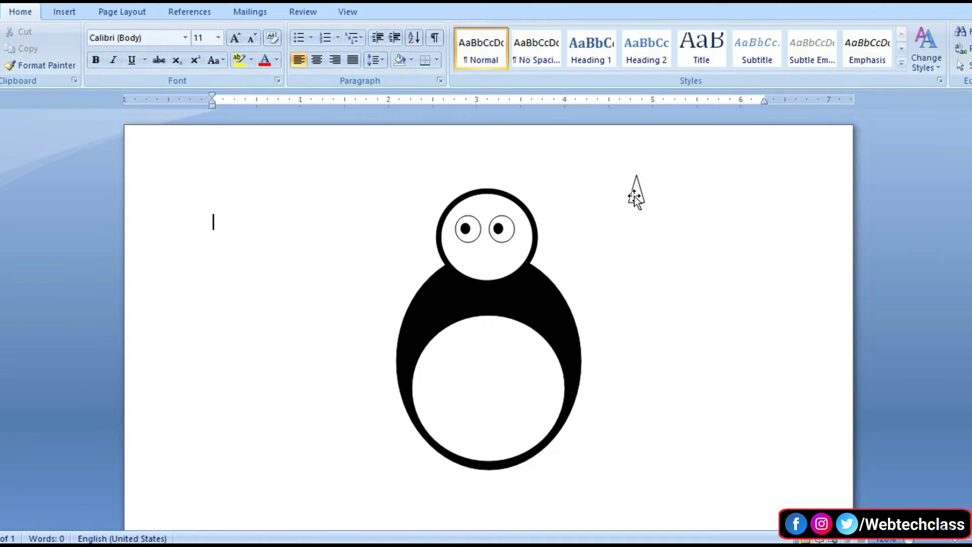
Step: Turn the triangle upside down, shrink it to about 0.28 by 0.24 inches, and place it below the eyes
{"action": "left_click", "coordinate": [637, 191]}
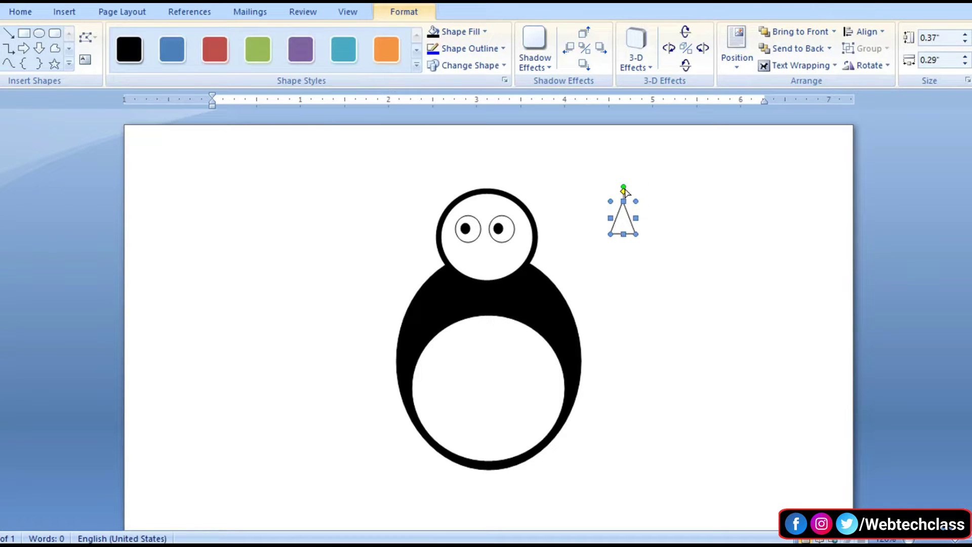
{"action": "left_click_drag", "start_coordinate": [623, 186], "coordinate": [623, 235]}
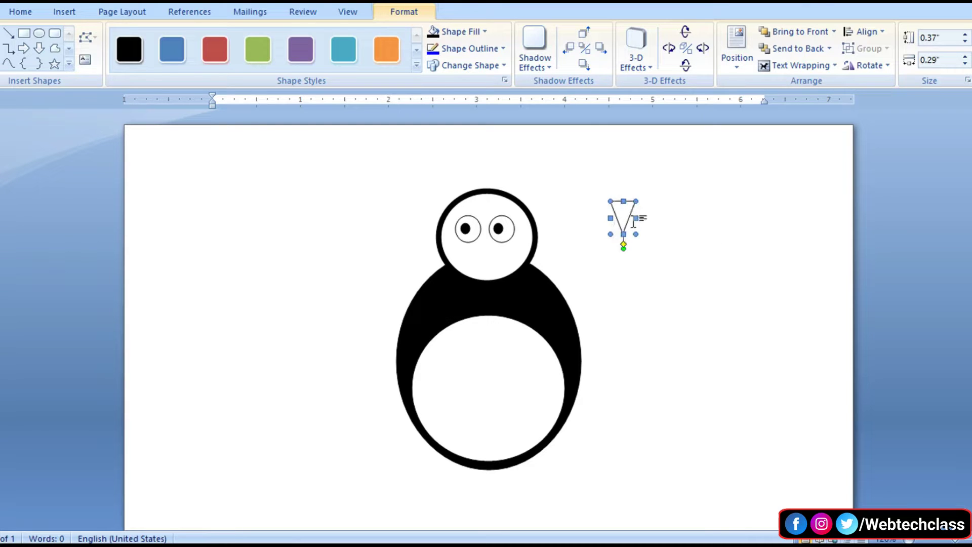
{"action": "left_click_drag", "start_coordinate": [636, 202], "coordinate": [632, 209]}
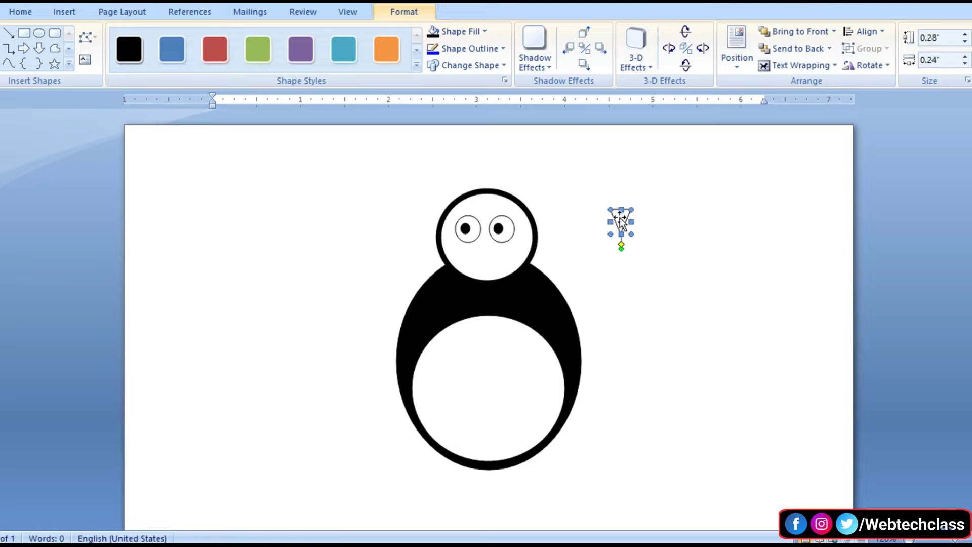
{"action": "left_click_drag", "start_coordinate": [617, 218], "coordinate": [489, 250]}
{"action": "left_click_drag", "start_coordinate": [484, 253], "coordinate": [485, 258]}
{"action": "left_click", "coordinate": [727, 279]}
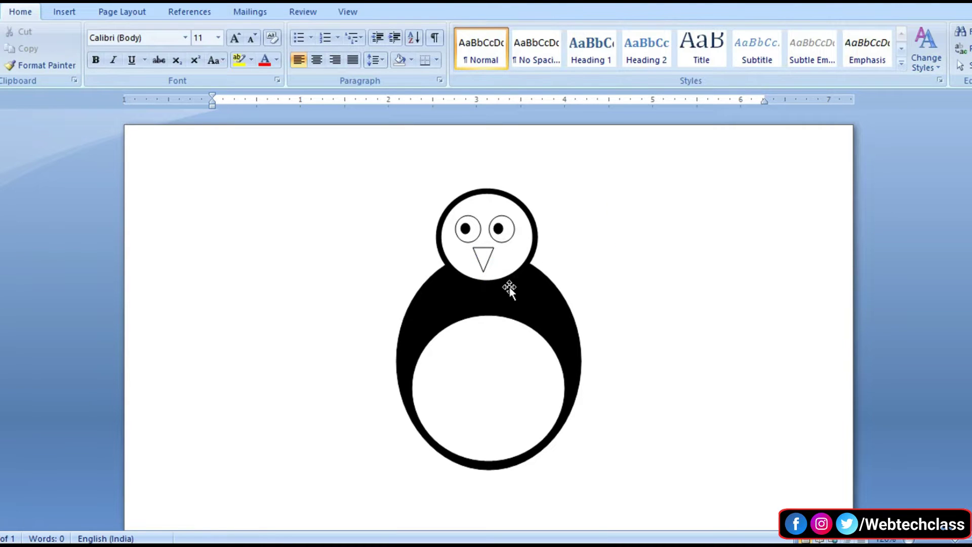
Step: Fill the beak triangle orange, replacing an initial red fill
{"action": "left_click", "coordinate": [481, 258]}
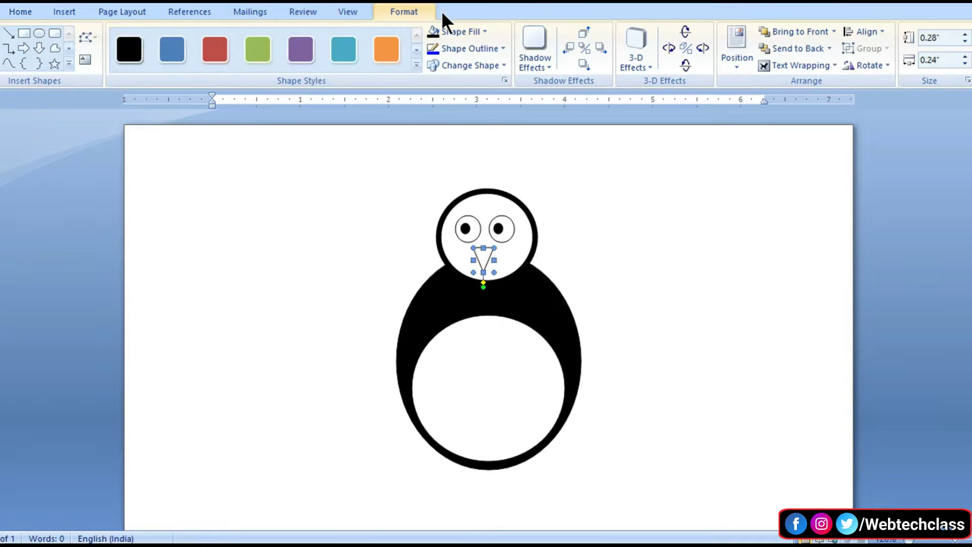
{"action": "left_click", "coordinate": [485, 31]}
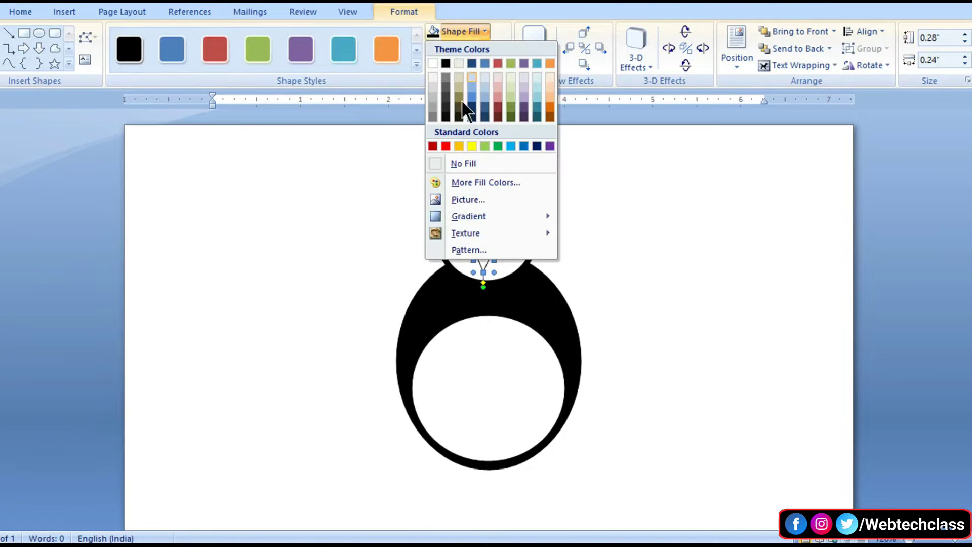
{"action": "left_click", "coordinate": [445, 146]}
{"action": "left_click", "coordinate": [698, 217]}
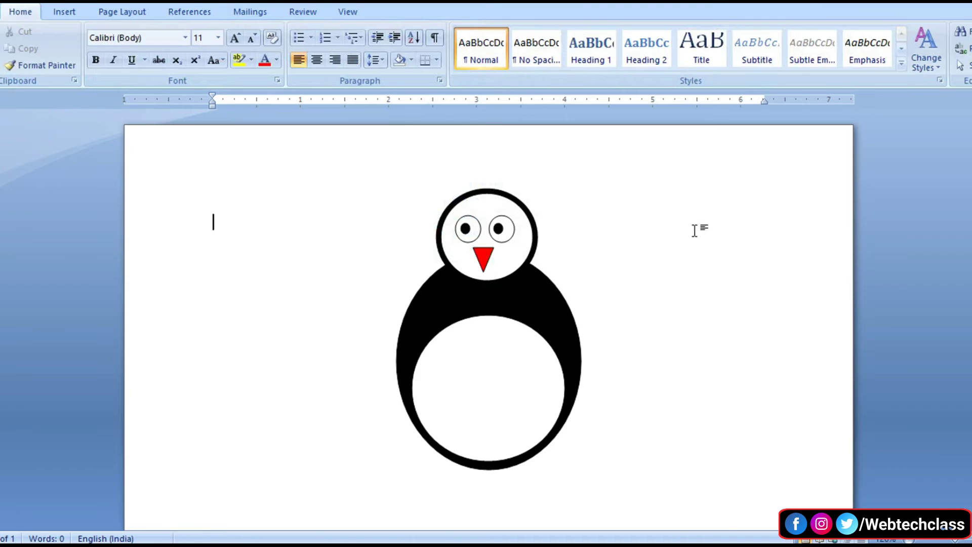
{"action": "left_click", "coordinate": [486, 261]}
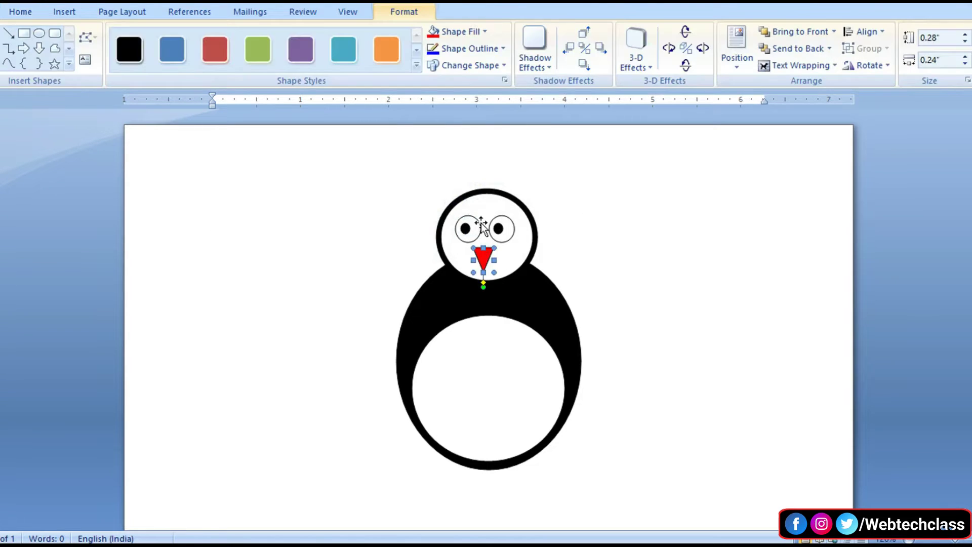
{"action": "left_click", "coordinate": [465, 32]}
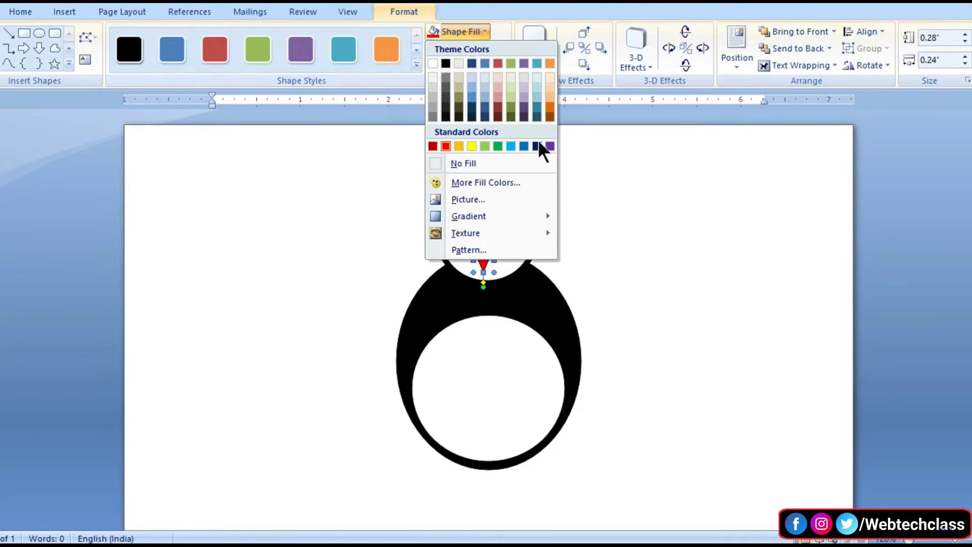
{"action": "left_click", "coordinate": [550, 107]}
{"action": "left_click", "coordinate": [758, 235]}
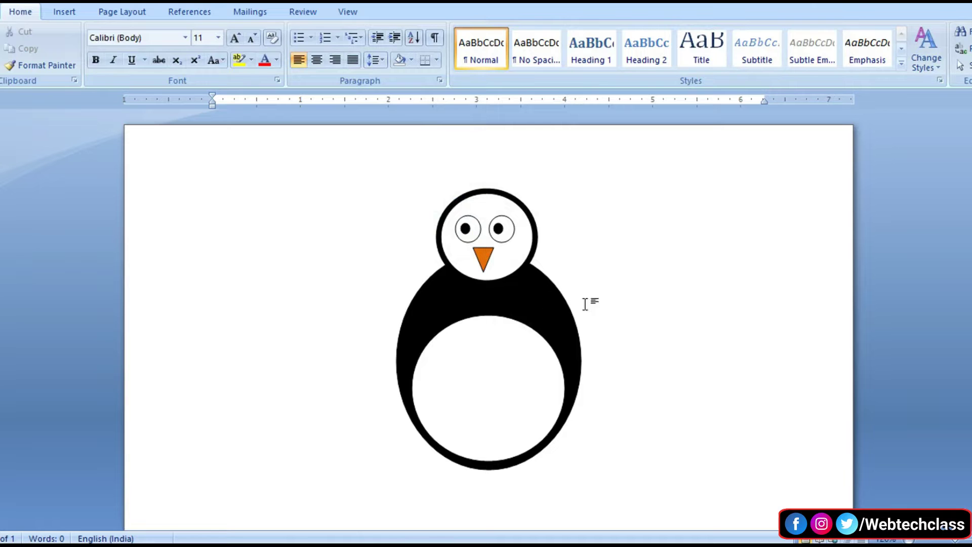
Step: Draw a small 0.35 by 0.41 inch foot oval at the lower left and send it behind the body
{"action": "left_click", "coordinate": [55, 13]}
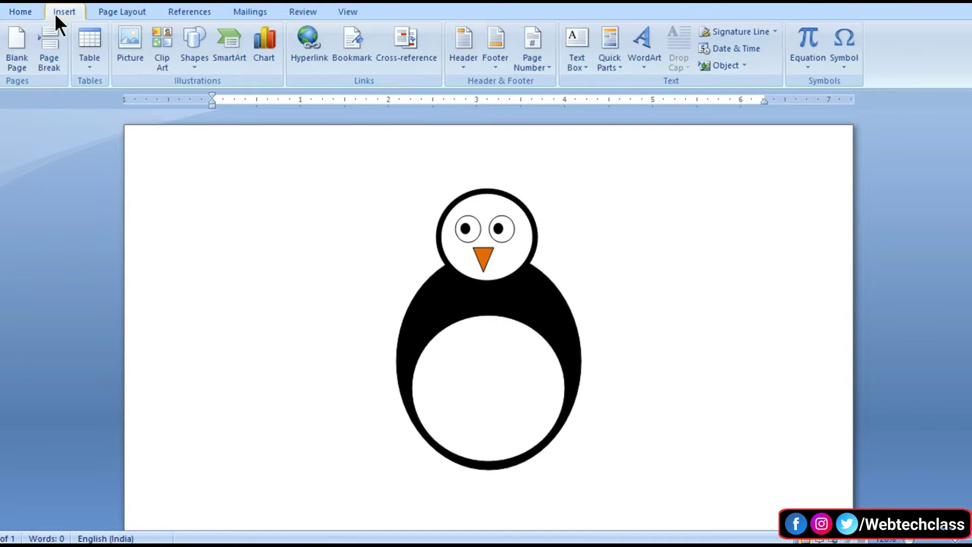
{"action": "left_click", "coordinate": [194, 66]}
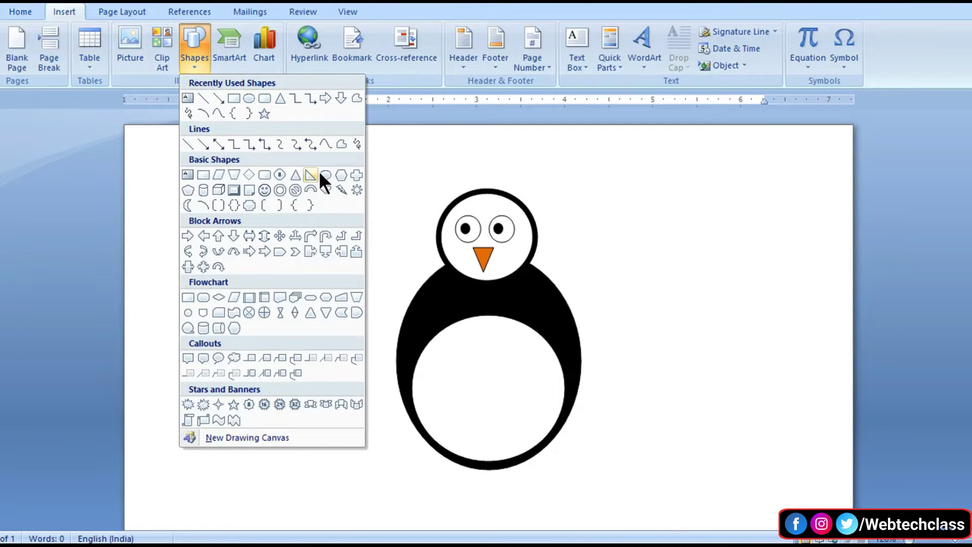
{"action": "left_click", "coordinate": [324, 175]}
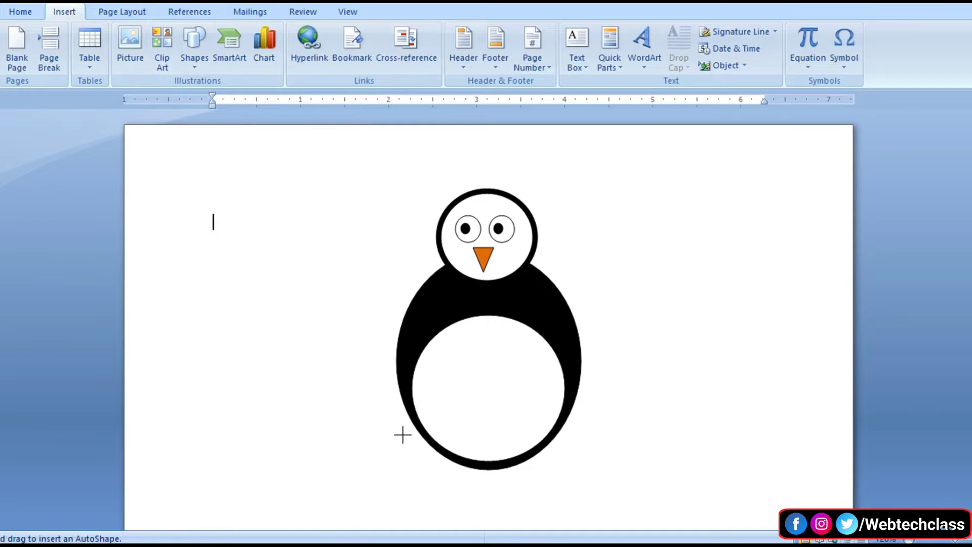
{"action": "left_click_drag", "start_coordinate": [403, 434], "coordinate": [439, 465]}
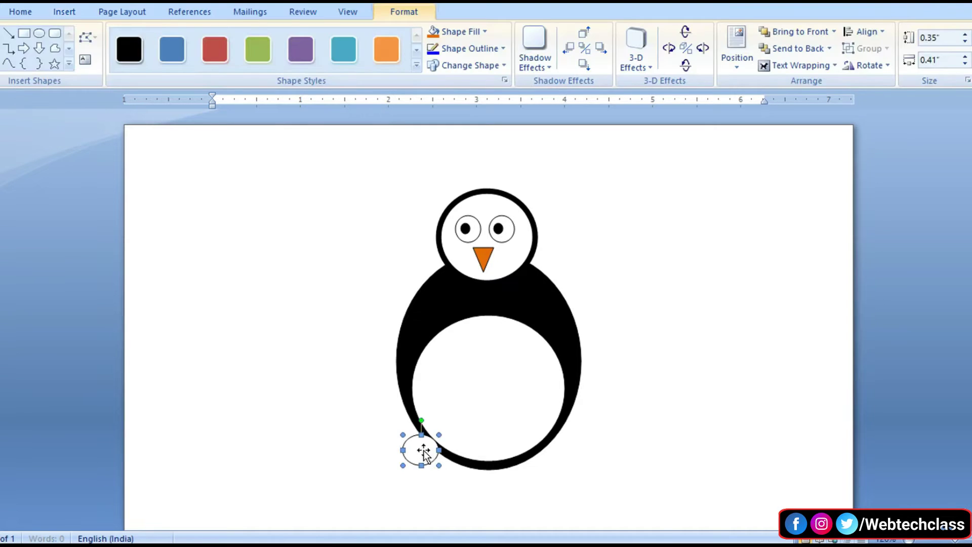
{"action": "left_click_drag", "start_coordinate": [423, 452], "coordinate": [429, 459]}
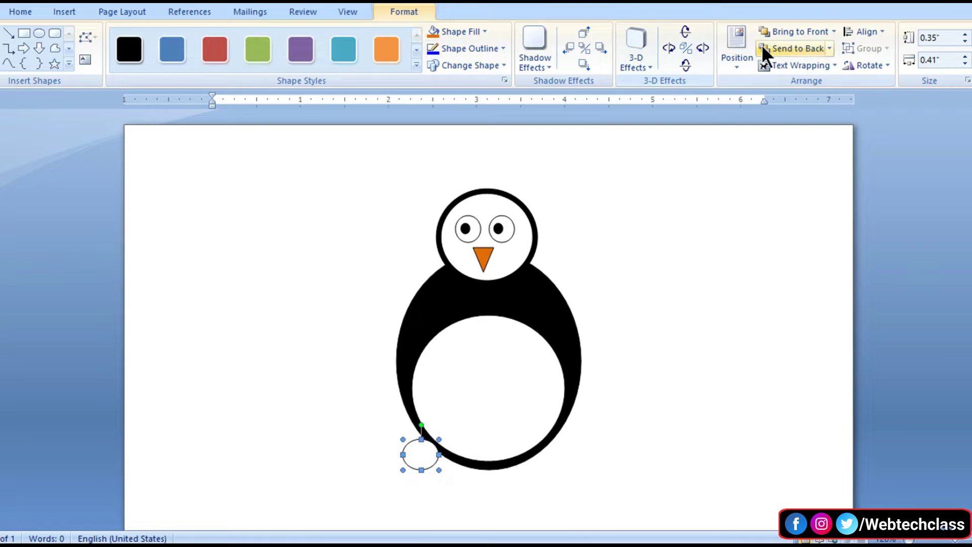
{"action": "left_click", "coordinate": [810, 53]}
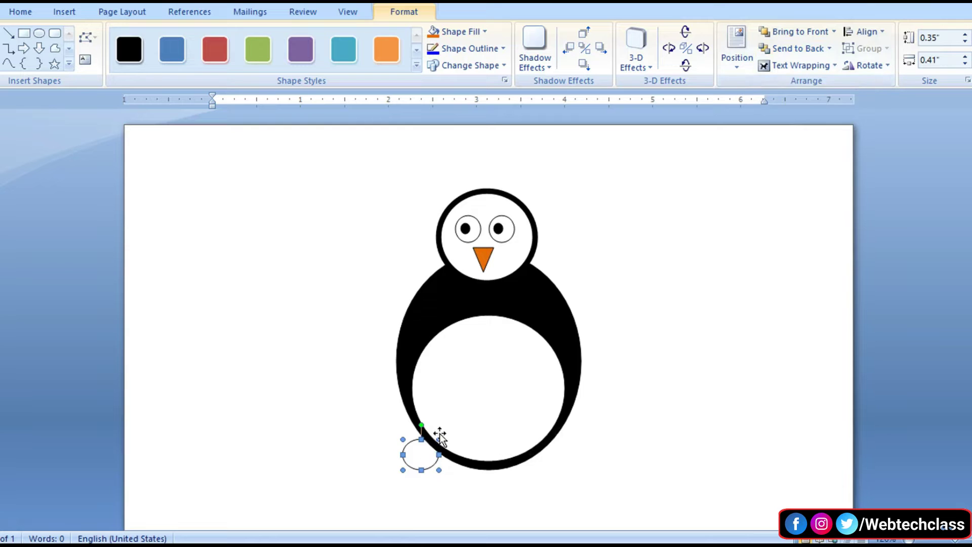
Step: Copy the foot to the body's lower right, align both feet, and send the copy behind the body
{"action": "left_click_drag", "start_coordinate": [420, 461], "coordinate": [553, 475]}
{"action": "left_click", "coordinate": [425, 456]}
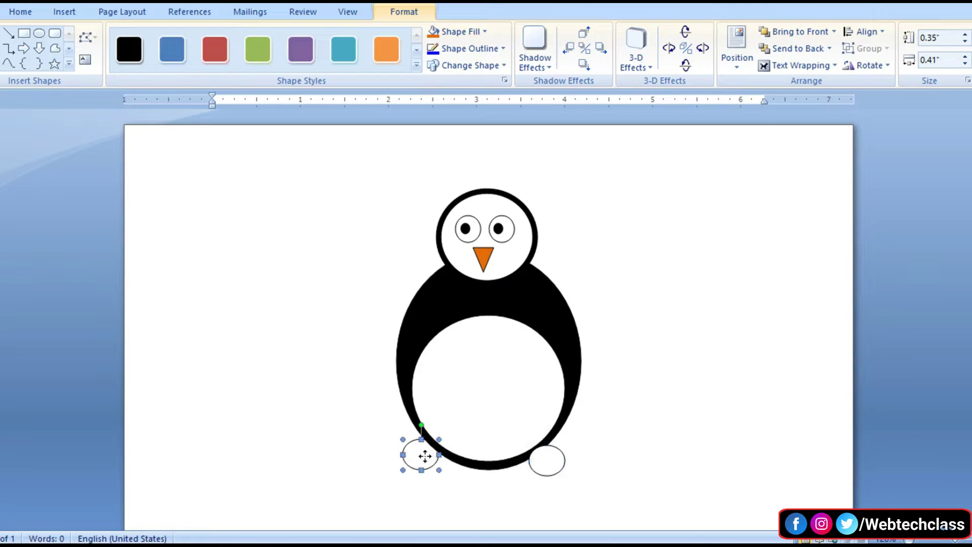
{"action": "left_click_drag", "start_coordinate": [431, 459], "coordinate": [441, 465]}
{"action": "left_click", "coordinate": [546, 461]}
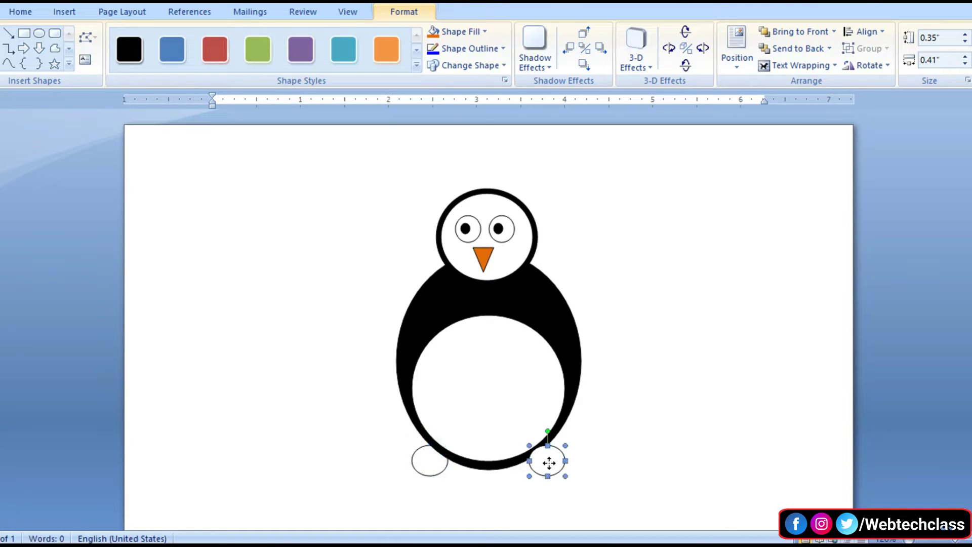
{"action": "left_click_drag", "start_coordinate": [544, 462], "coordinate": [540, 463]}
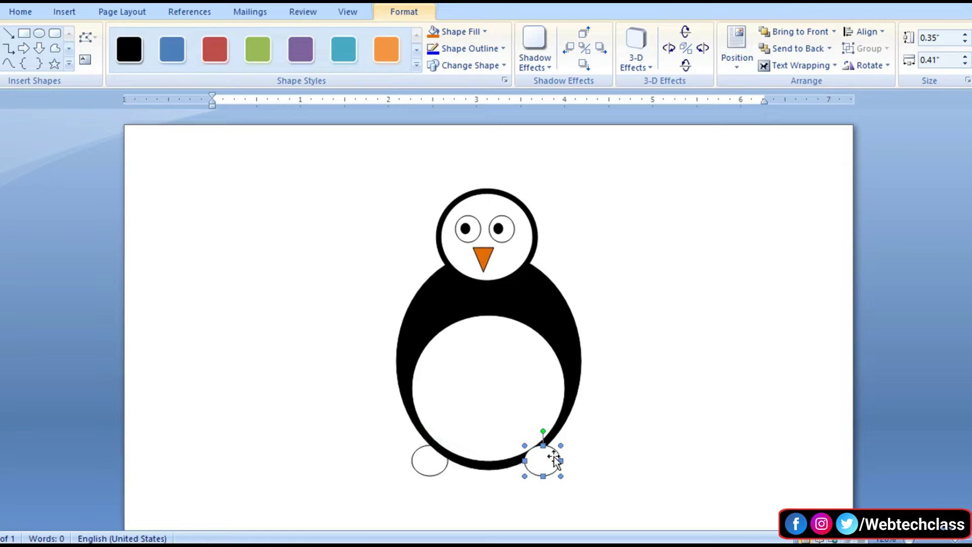
{"action": "left_click", "coordinate": [811, 46]}
{"action": "left_click_drag", "start_coordinate": [549, 465], "coordinate": [550, 467]}
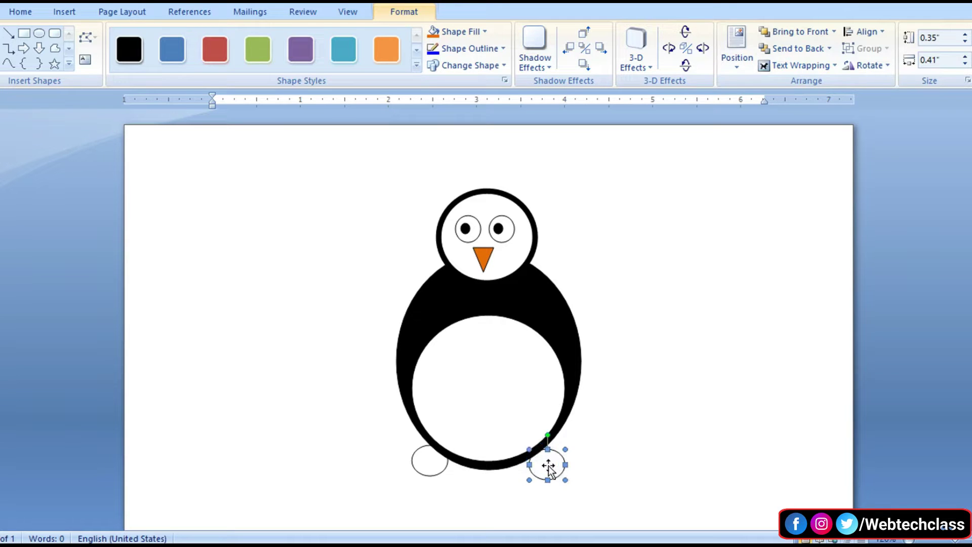
Step: Fill the left and right foot ovals yellow from Standard Colors
{"action": "left_click", "coordinate": [434, 463]}
{"action": "left_click", "coordinate": [473, 30]}
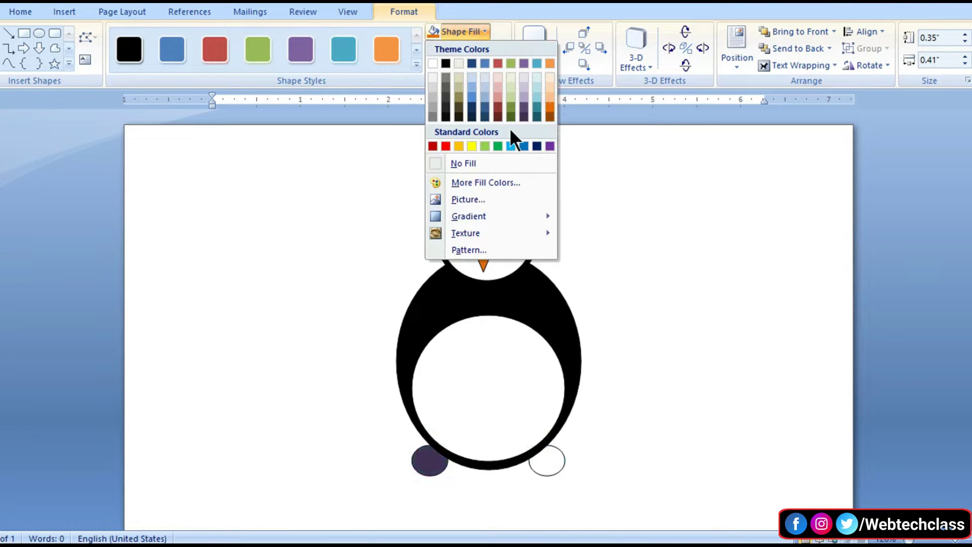
{"action": "left_click", "coordinate": [472, 146]}
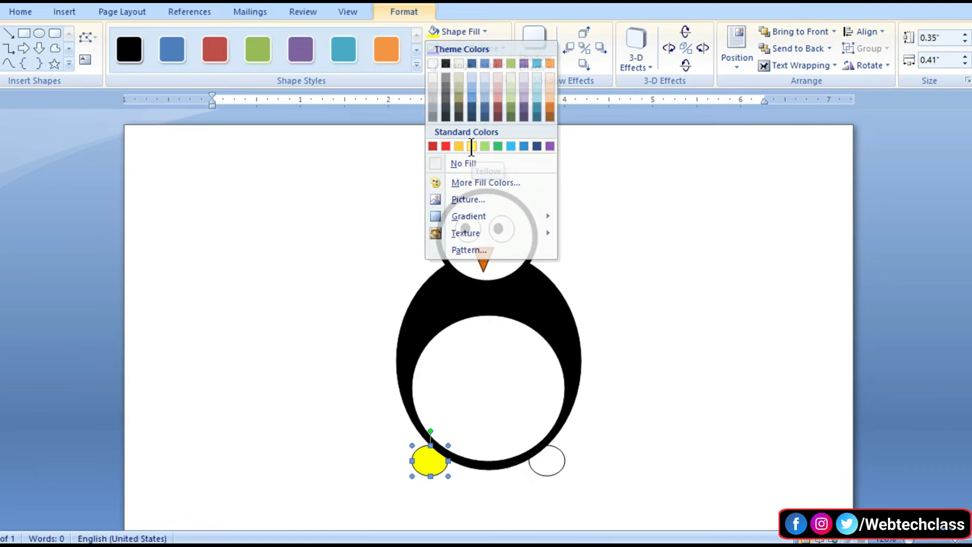
{"action": "left_click", "coordinate": [543, 469]}
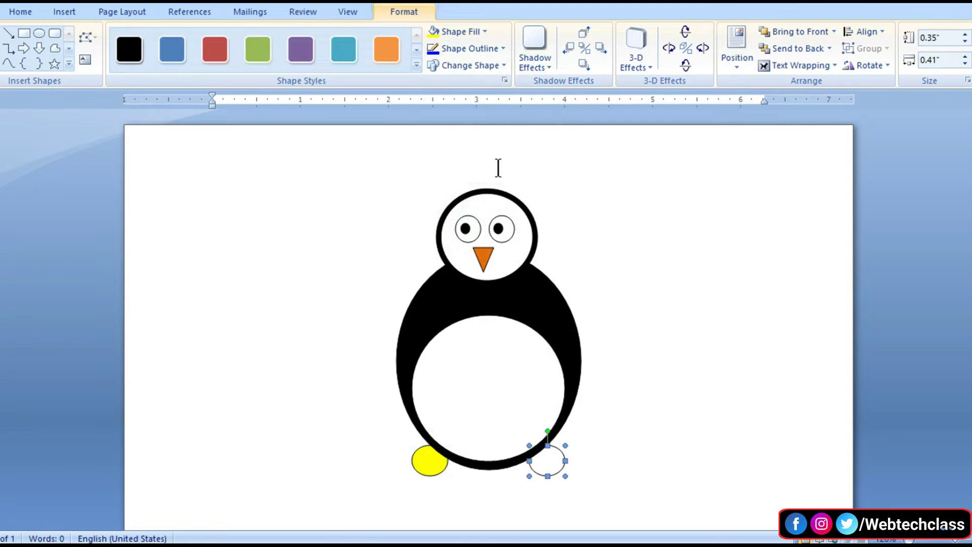
{"action": "left_click", "coordinate": [431, 31]}
{"action": "left_click", "coordinate": [617, 345]}
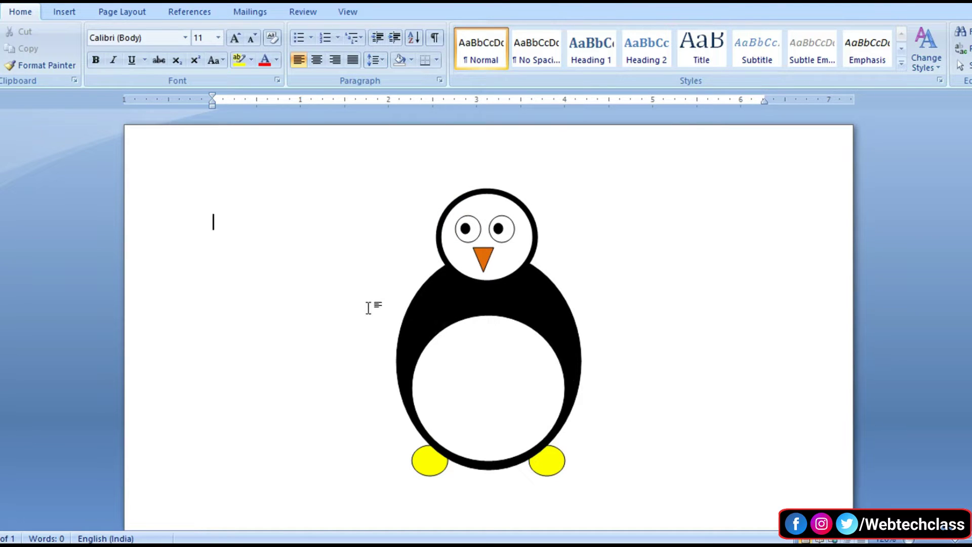
{"action": "left_click", "coordinate": [69, 8]}
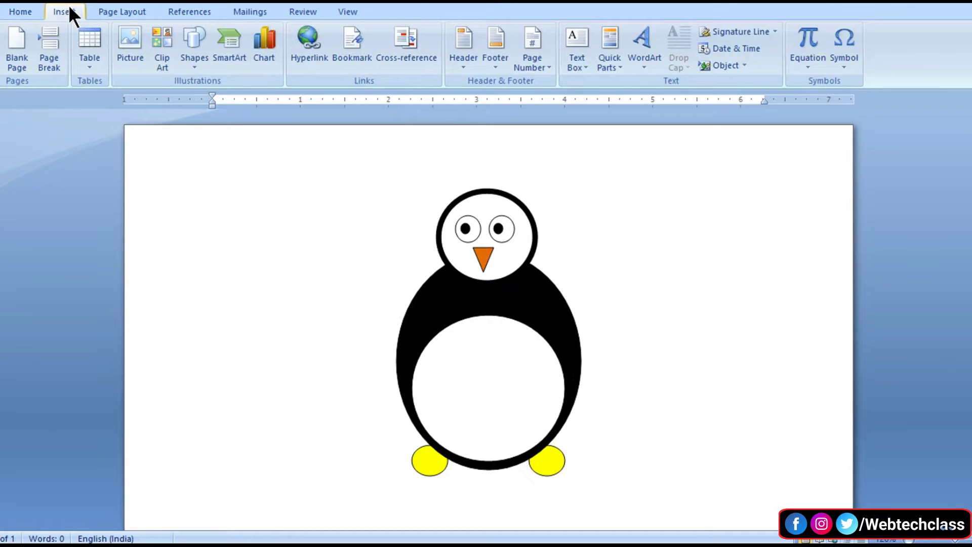
Step: Draw a heart, rotate it into a wing on the penguin's left, and send it behind the body
{"action": "left_click", "coordinate": [197, 58]}
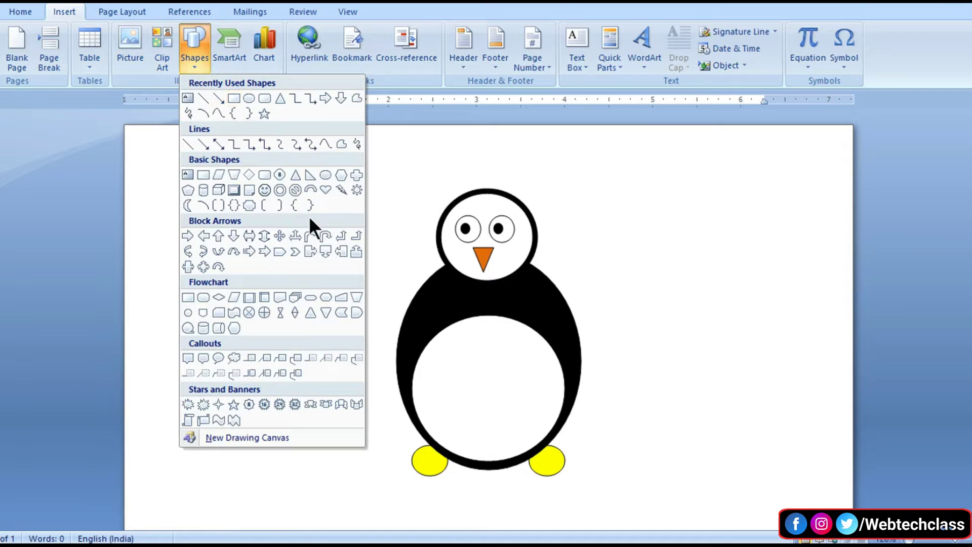
{"action": "left_click", "coordinate": [324, 192]}
{"action": "left_click_drag", "start_coordinate": [296, 176], "coordinate": [350, 234]}
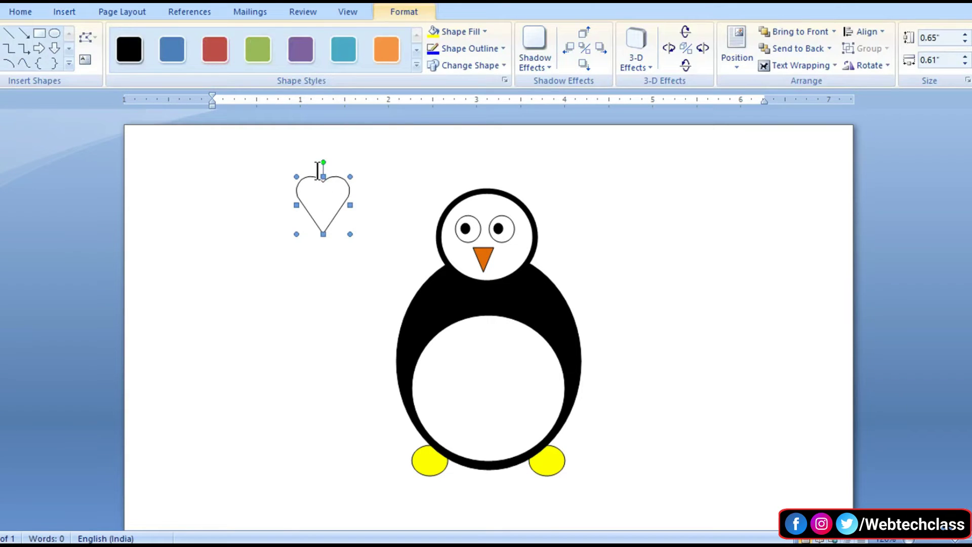
{"action": "mouse_move", "coordinate": [321, 160]}
{"action": "left_mouse_down"}
{"action": "mouse_move", "coordinate": [342, 225]}
{"action": "mouse_move", "coordinate": [398, 286]}
{"action": "mouse_move", "coordinate": [419, 294]}
{"action": "left_mouse_up"}
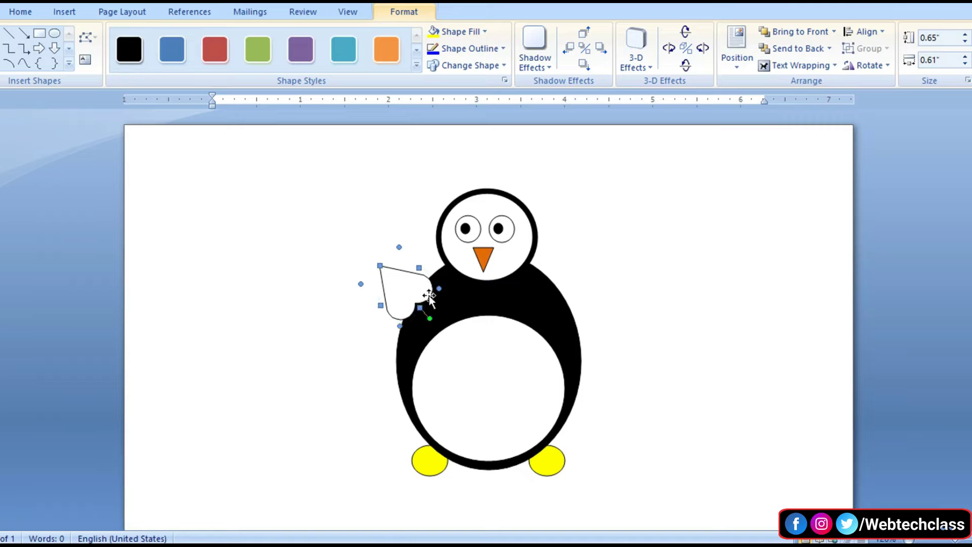
{"action": "left_click", "coordinate": [782, 47]}
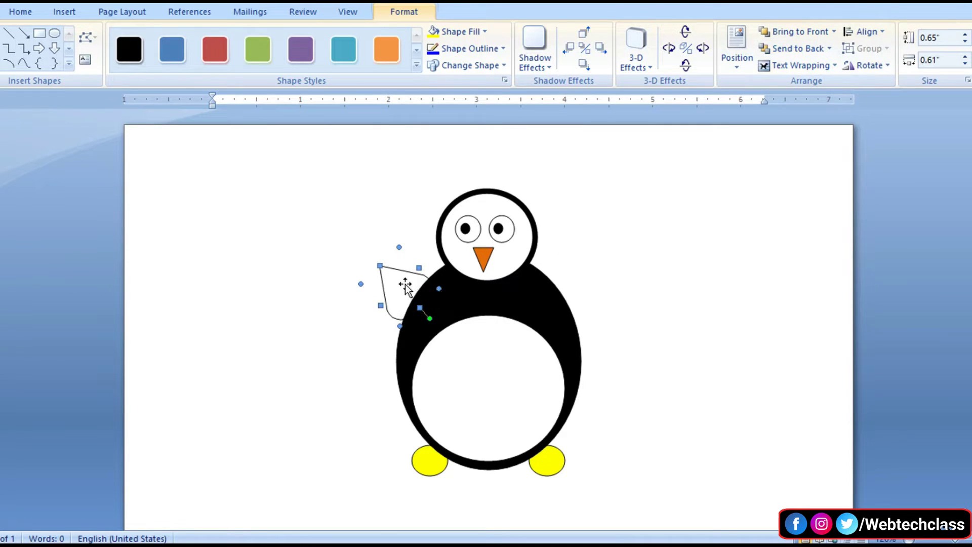
Step: Copy the wing to the right side, rotate it to mirror the left, send it back, and nudge both into place
{"action": "left_click_drag", "start_coordinate": [405, 286], "coordinate": [433, 283]}
{"action": "left_click_drag", "start_coordinate": [554, 286], "coordinate": [573, 283]}
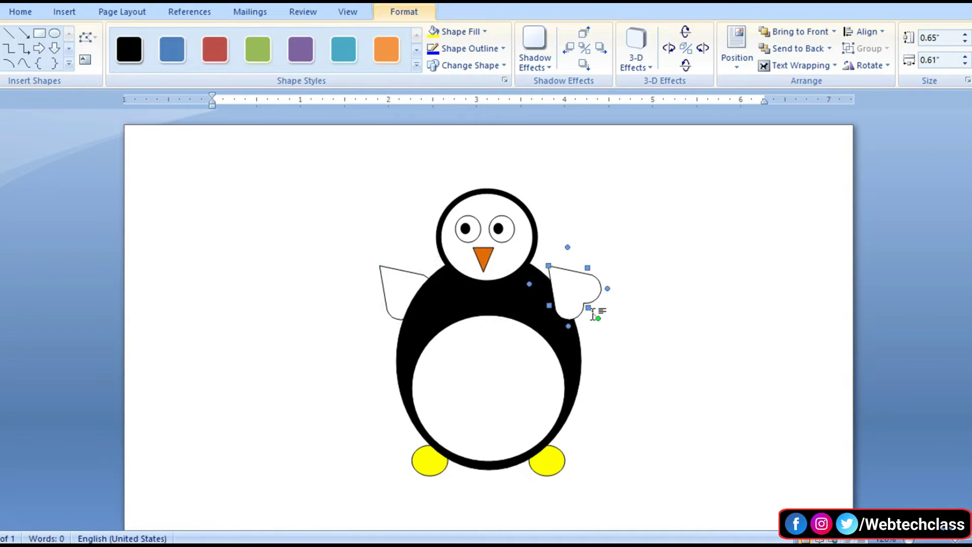
{"action": "left_click", "coordinate": [604, 319]}
{"action": "left_click", "coordinate": [578, 289]}
{"action": "left_click_drag", "start_coordinate": [599, 319], "coordinate": [529, 318]}
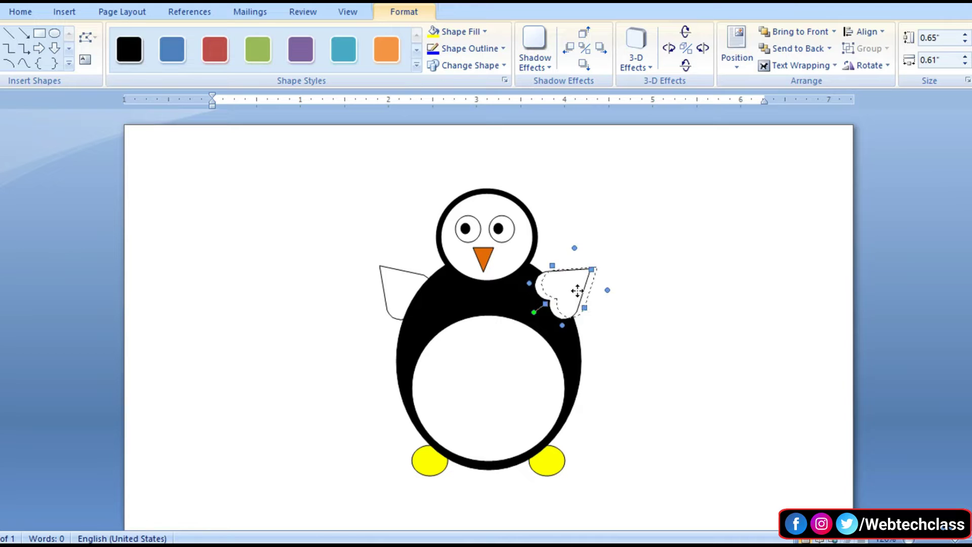
{"action": "left_click", "coordinate": [792, 48]}
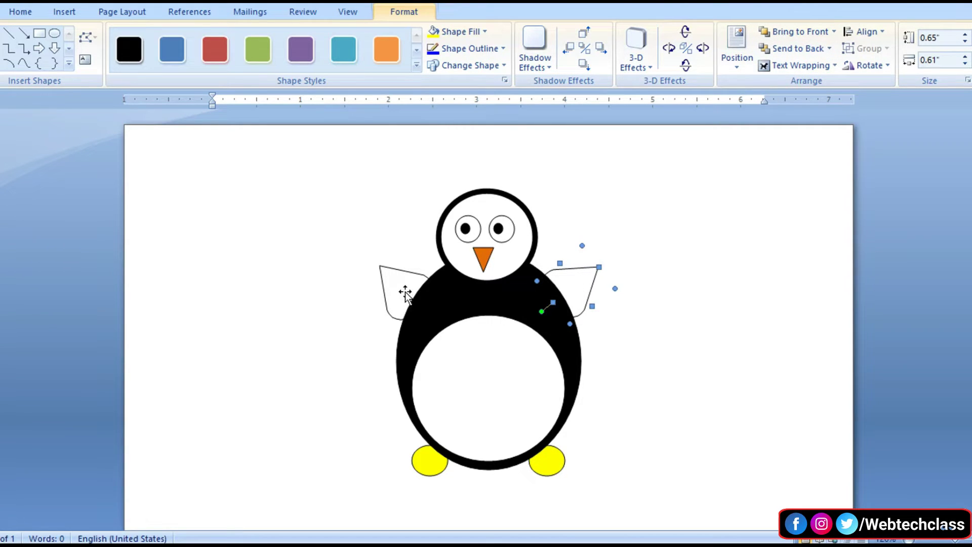
{"action": "left_click_drag", "start_coordinate": [405, 293], "coordinate": [399, 301]}
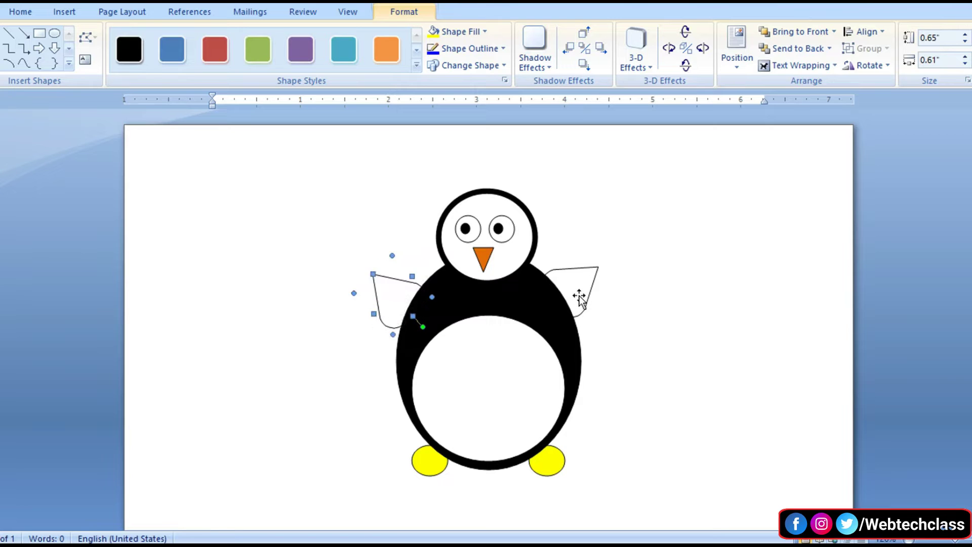
{"action": "left_click_drag", "start_coordinate": [579, 299], "coordinate": [580, 303]}
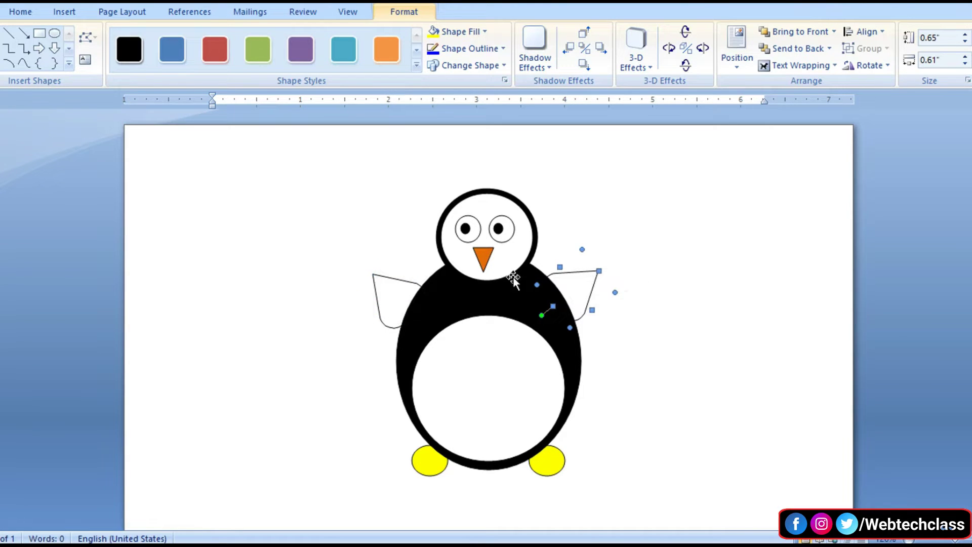
Step: Give the left and right wings a black fill
{"action": "left_click", "coordinate": [395, 309]}
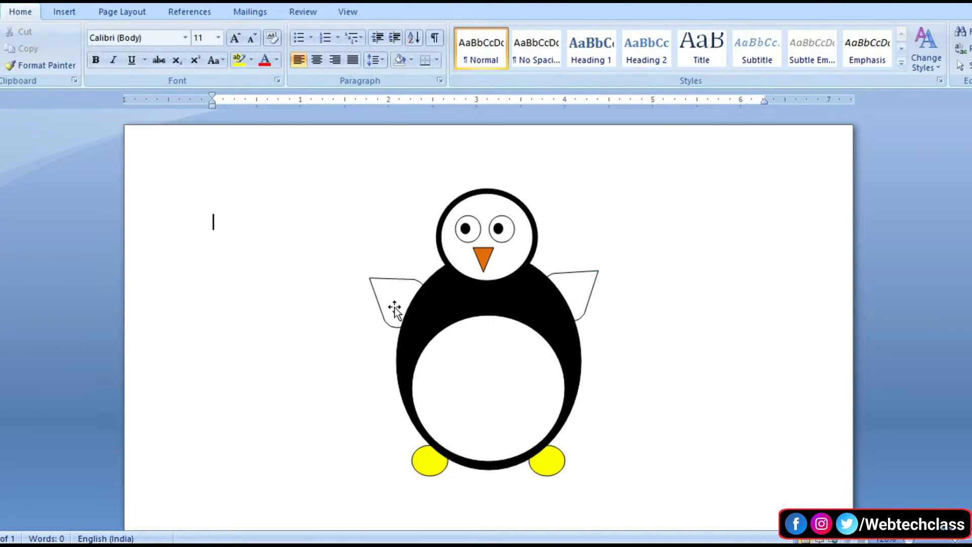
{"action": "left_click", "coordinate": [395, 307]}
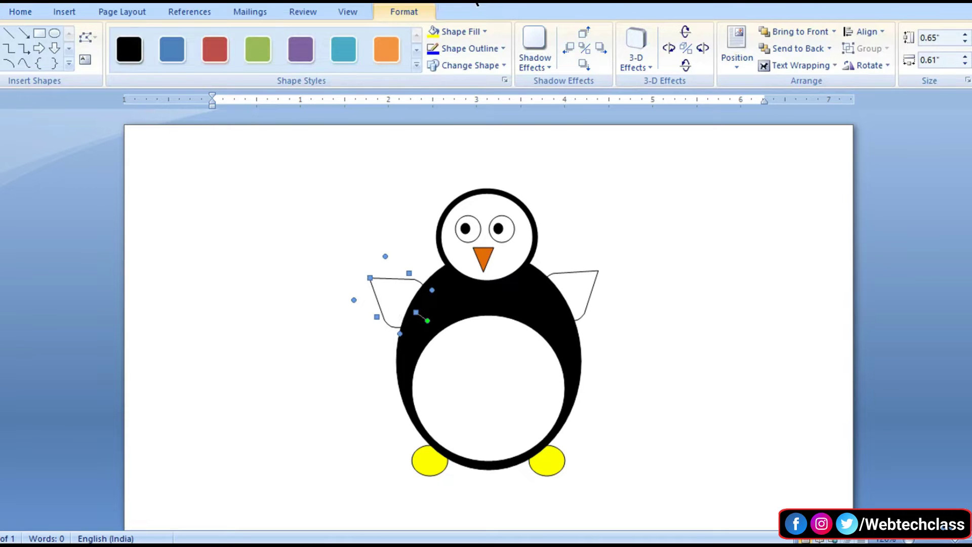
{"action": "left_click", "coordinate": [458, 31]}
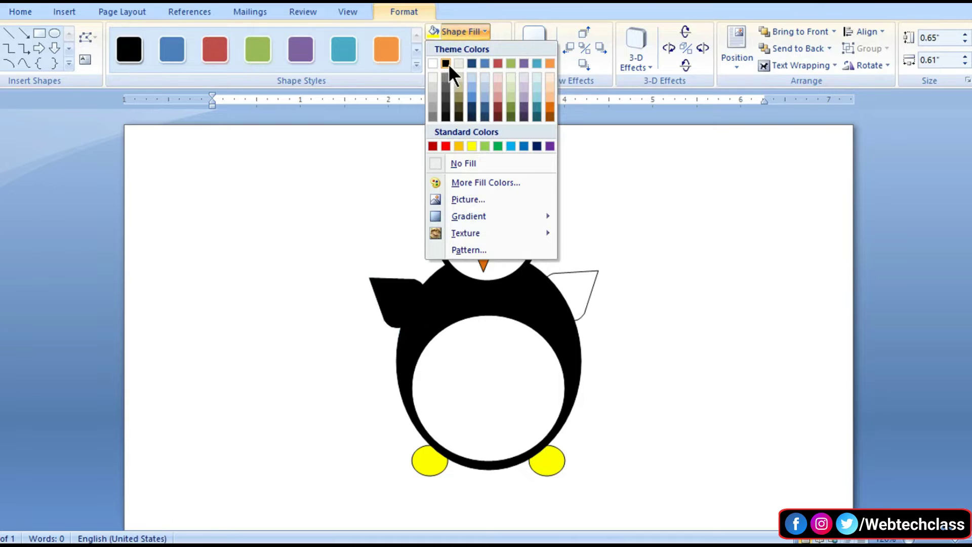
{"action": "left_click", "coordinate": [446, 64]}
{"action": "left_click", "coordinate": [572, 288]}
{"action": "left_click", "coordinate": [466, 38]}
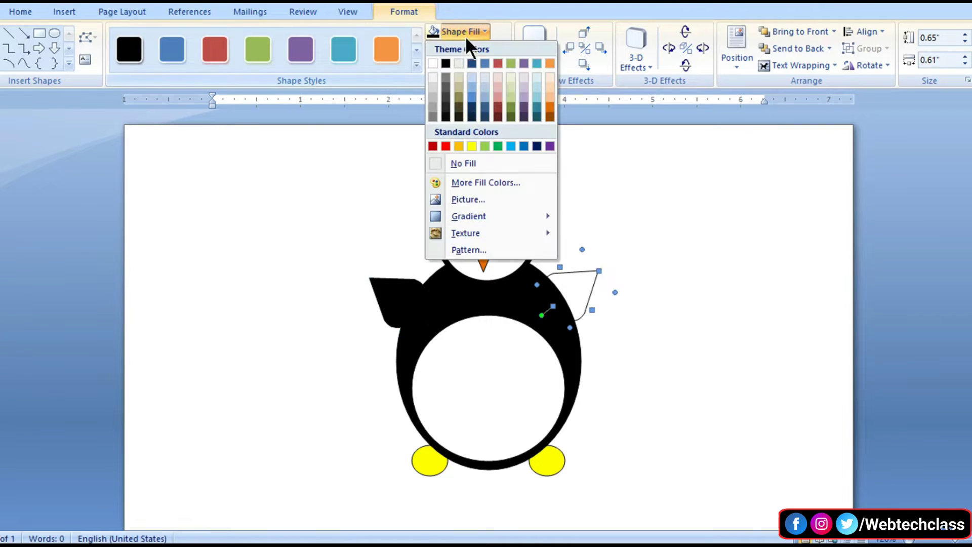
{"action": "left_click", "coordinate": [446, 62]}
{"action": "left_click", "coordinate": [630, 168]}
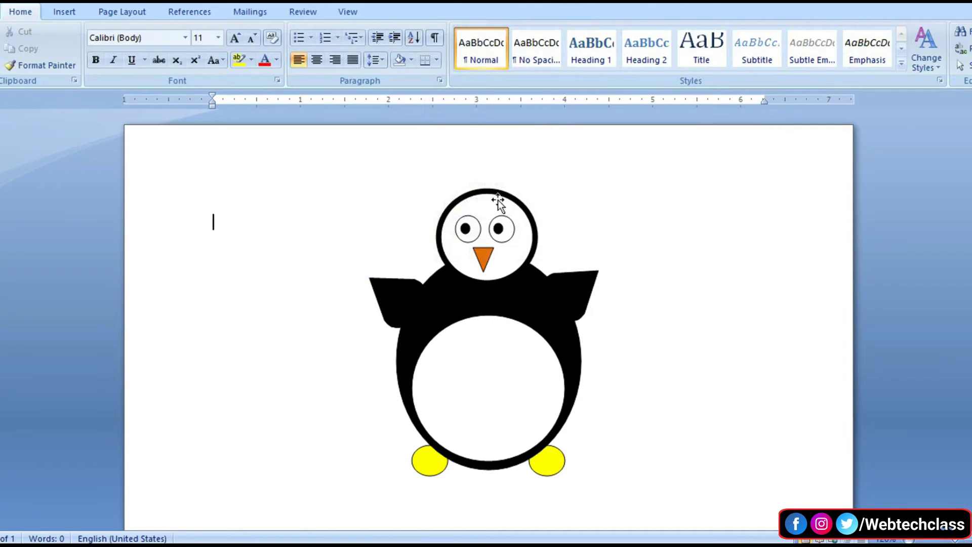
{"action": "left_click", "coordinate": [56, 10]}
Step: Draw a small heart, then move and rotate it onto the left wing
{"action": "left_click", "coordinate": [195, 60]}
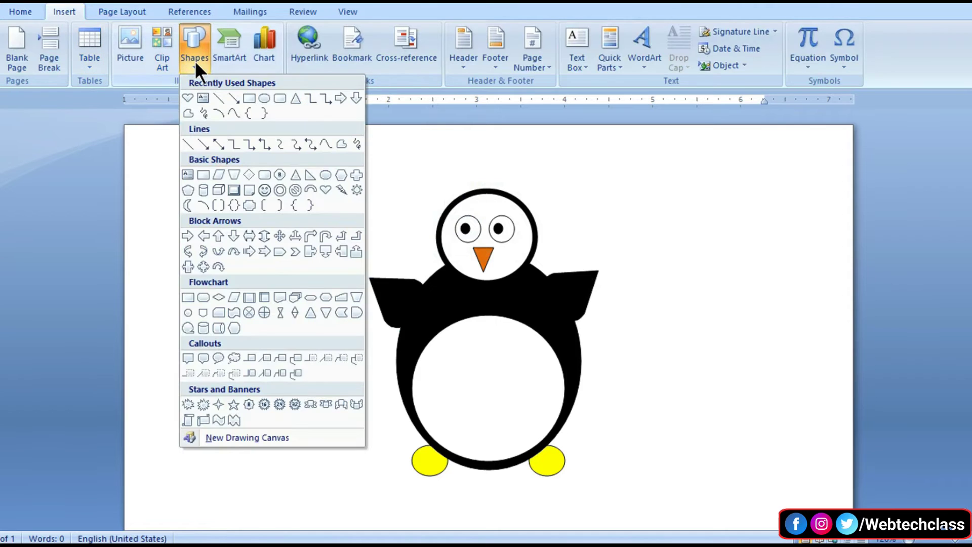
{"action": "left_click", "coordinate": [324, 190]}
{"action": "left_click_drag", "start_coordinate": [310, 181], "coordinate": [329, 201]}
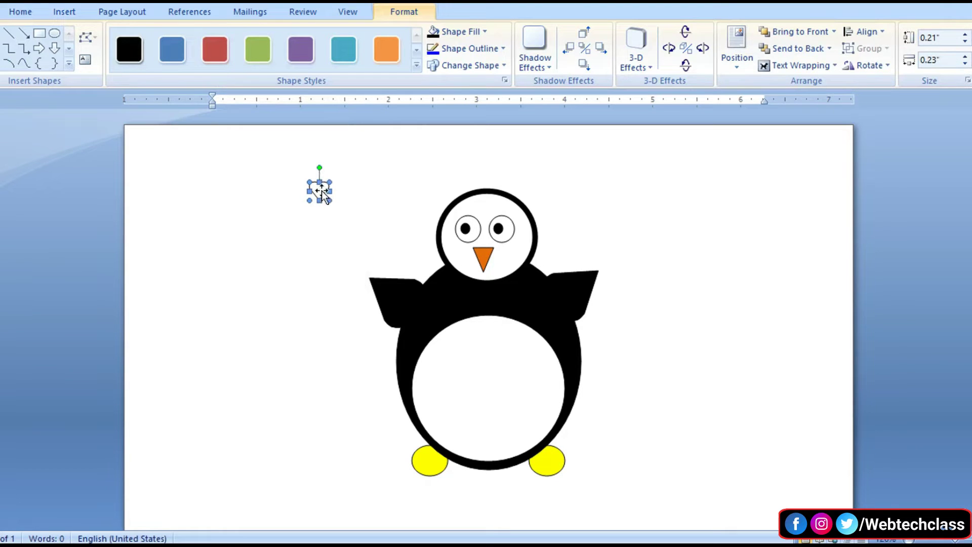
{"action": "left_click_drag", "start_coordinate": [322, 191], "coordinate": [400, 297]}
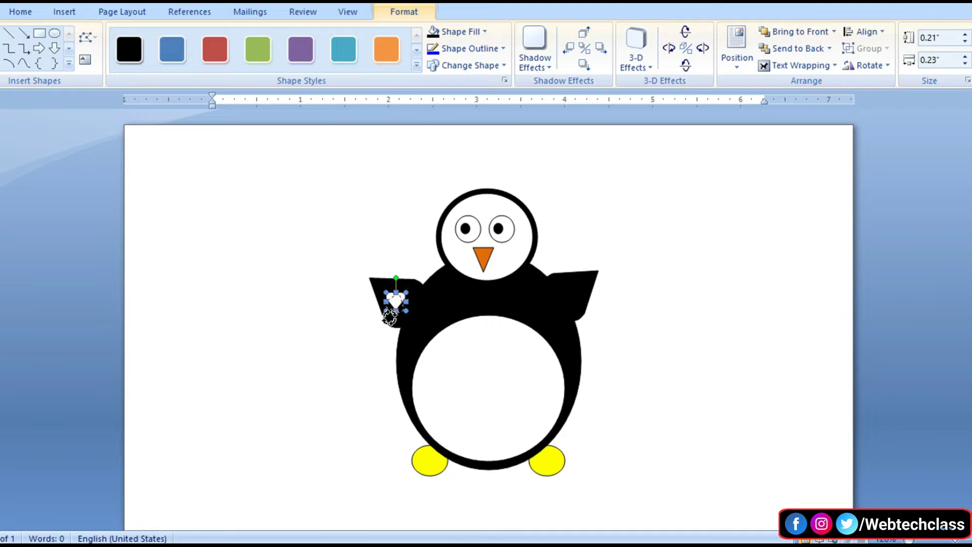
{"action": "mouse_move", "coordinate": [390, 318]}
{"action": "left_mouse_down"}
{"action": "mouse_move", "coordinate": [375, 319]}
{"action": "mouse_move", "coordinate": [418, 325]}
{"action": "left_mouse_up"}
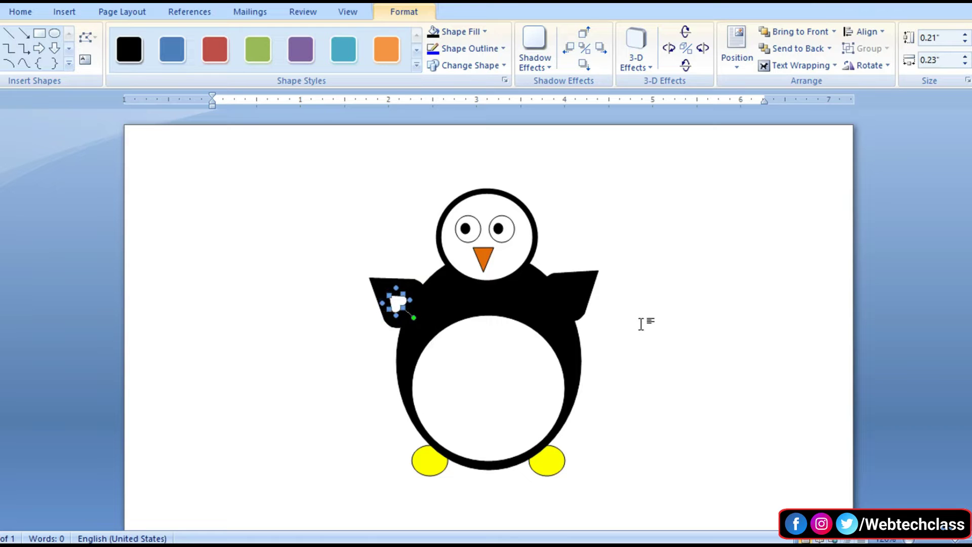
Step: Fill the small heart yellow and copy it onto the right wing
{"action": "left_click", "coordinate": [459, 31]}
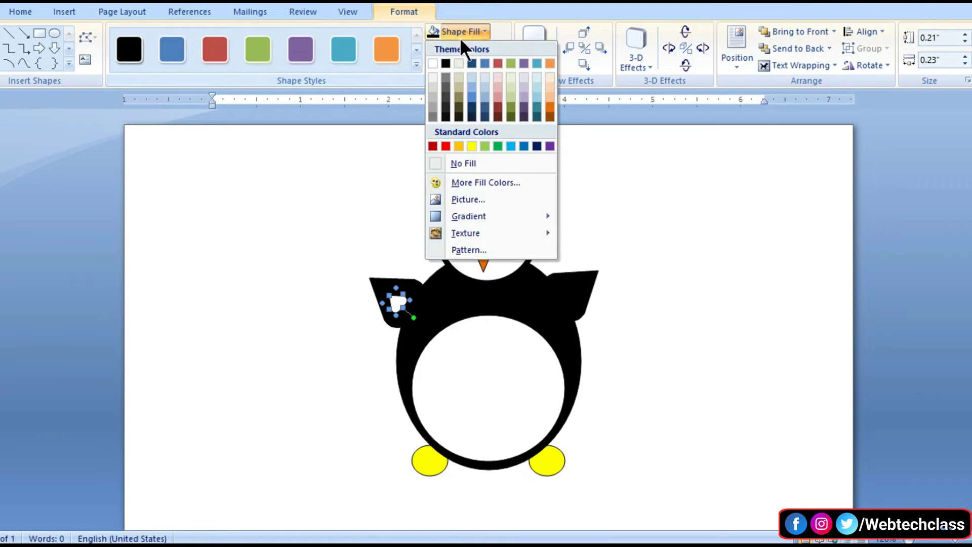
{"action": "left_click", "coordinate": [472, 146]}
{"action": "left_click", "coordinate": [844, 293]}
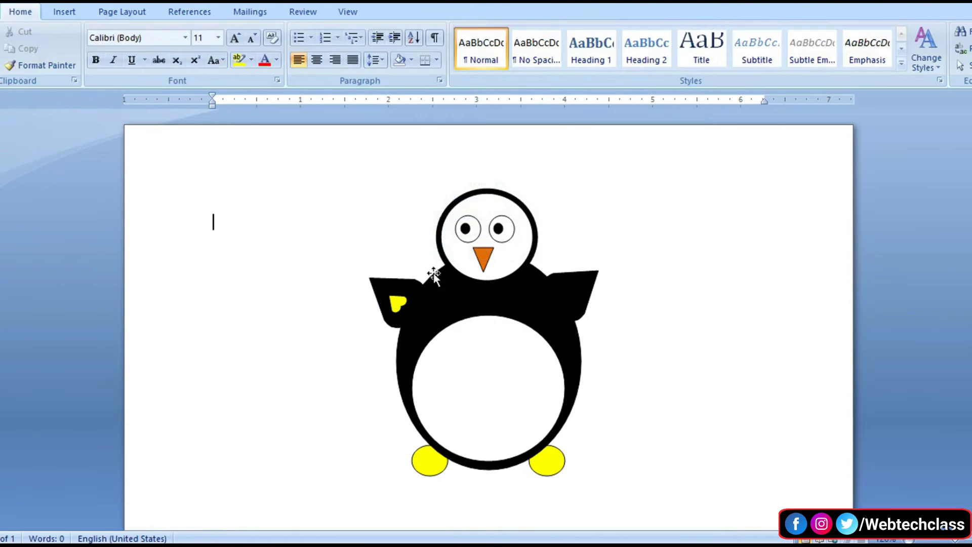
{"action": "left_click", "coordinate": [395, 304]}
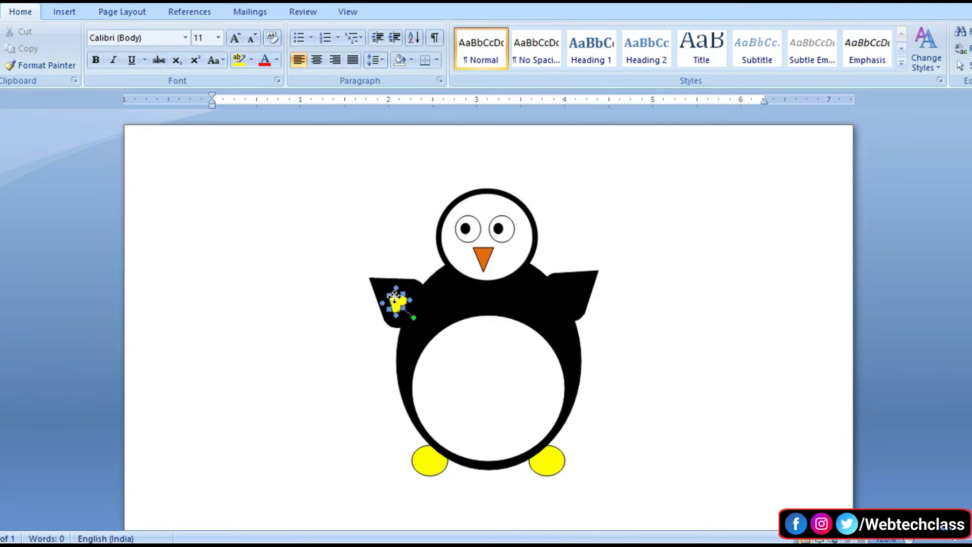
{"action": "left_click", "coordinate": [725, 345]}
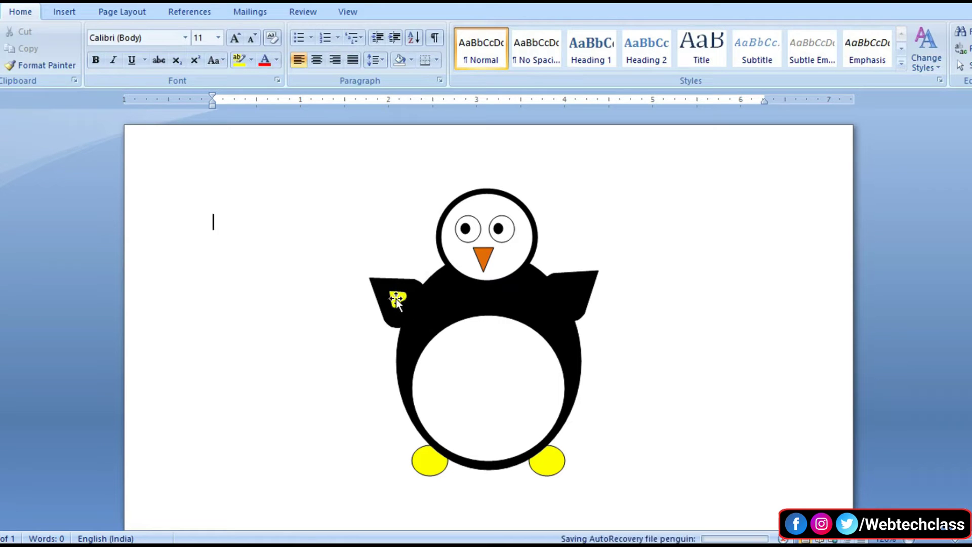
{"action": "mouse_move", "coordinate": [396, 299]}
{"action": "left_mouse_down"}
{"action": "mouse_move", "coordinate": [551, 310]}
{"action": "mouse_move", "coordinate": [578, 292]}
{"action": "mouse_move", "coordinate": [550, 318]}
{"action": "left_mouse_up"}
{"action": "left_click", "coordinate": [630, 340]}
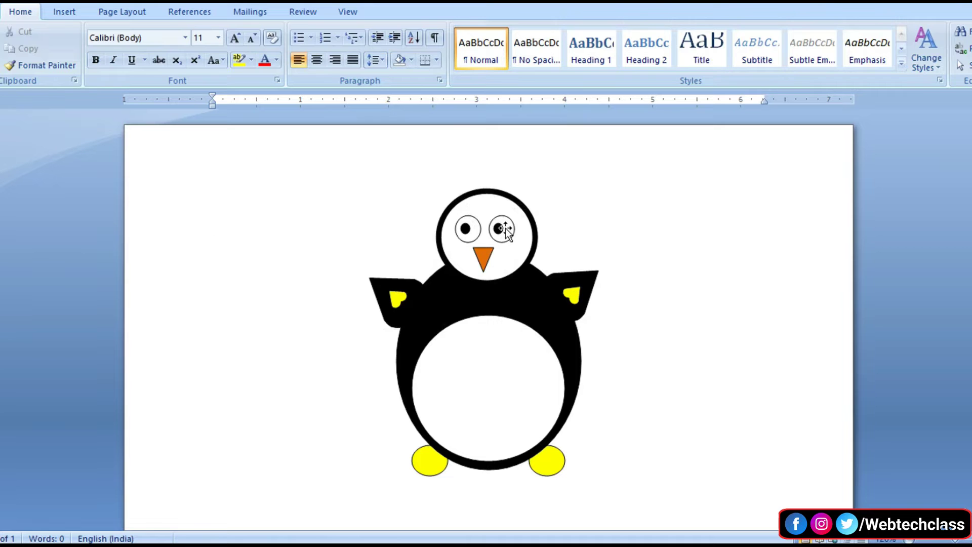
Step: Draw a flattened oval at the top left as the hat brim
{"action": "left_click", "coordinate": [55, 11]}
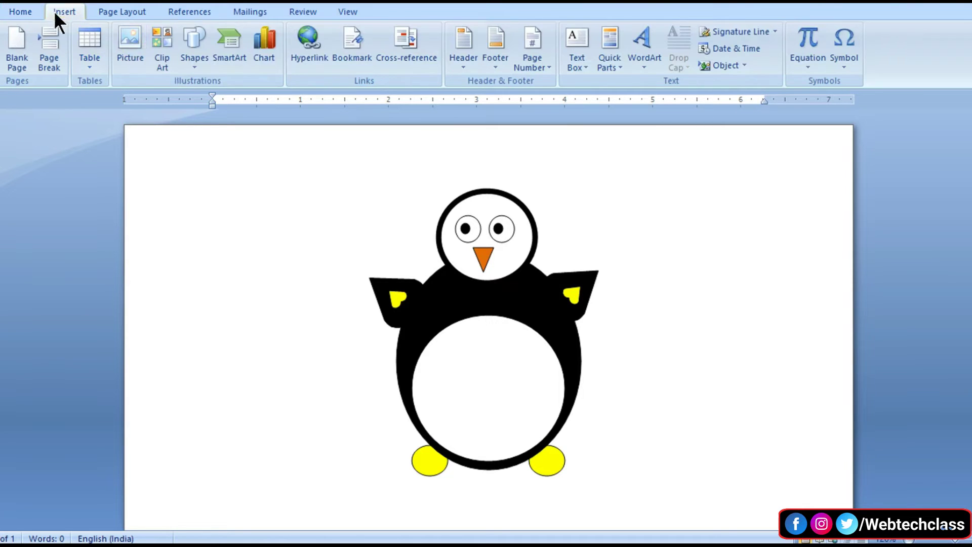
{"action": "left_click", "coordinate": [198, 61]}
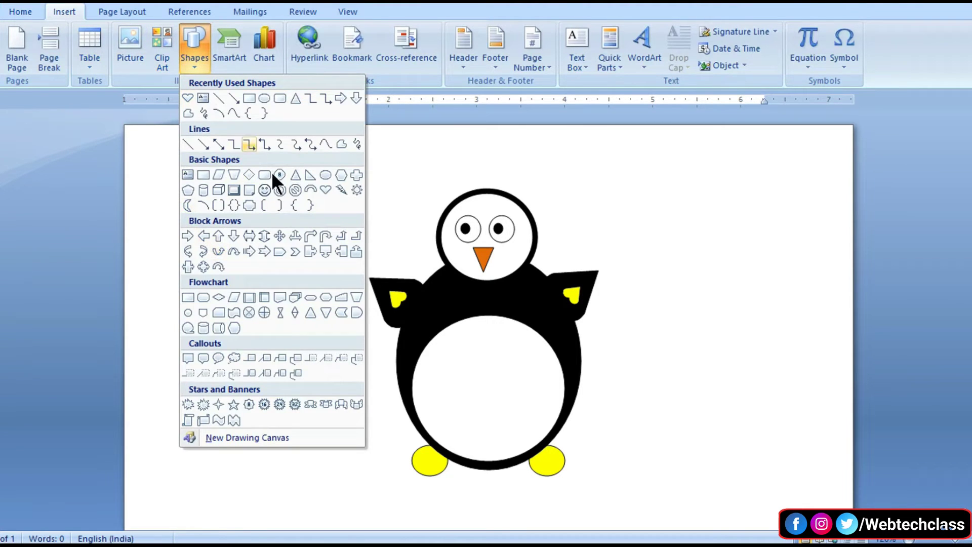
{"action": "left_click", "coordinate": [326, 175]}
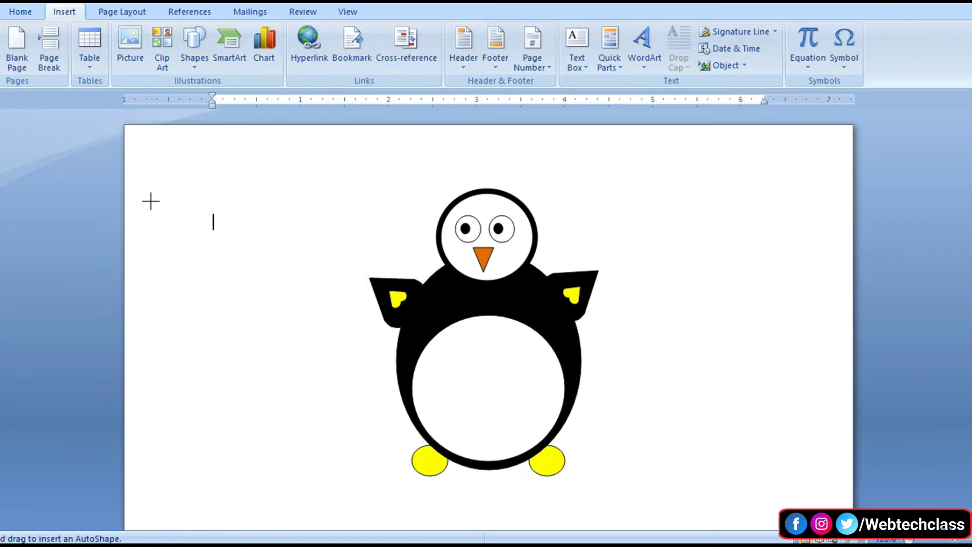
{"action": "left_click_drag", "start_coordinate": [190, 198], "coordinate": [296, 249]}
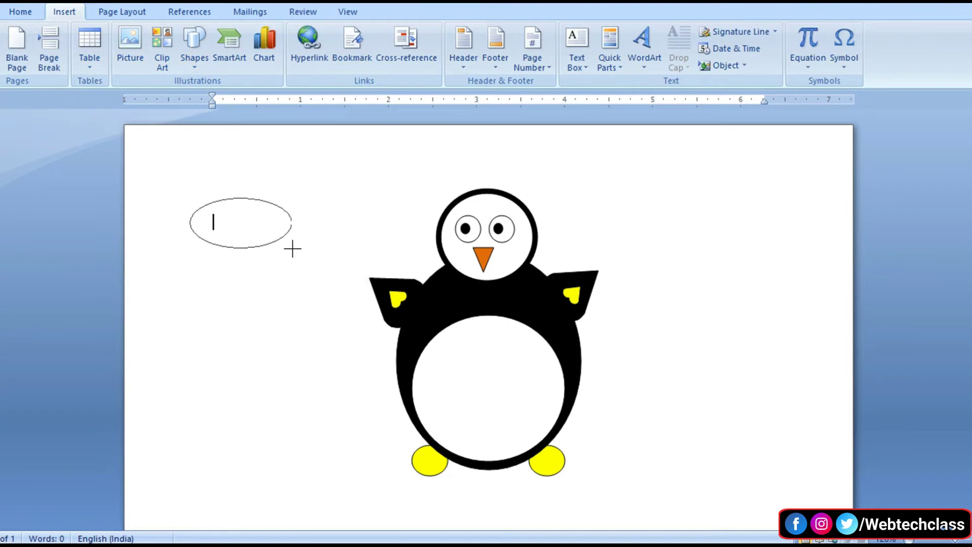
{"action": "left_click_drag", "start_coordinate": [297, 249], "coordinate": [291, 234]}
{"action": "left_click", "coordinate": [272, 255]}
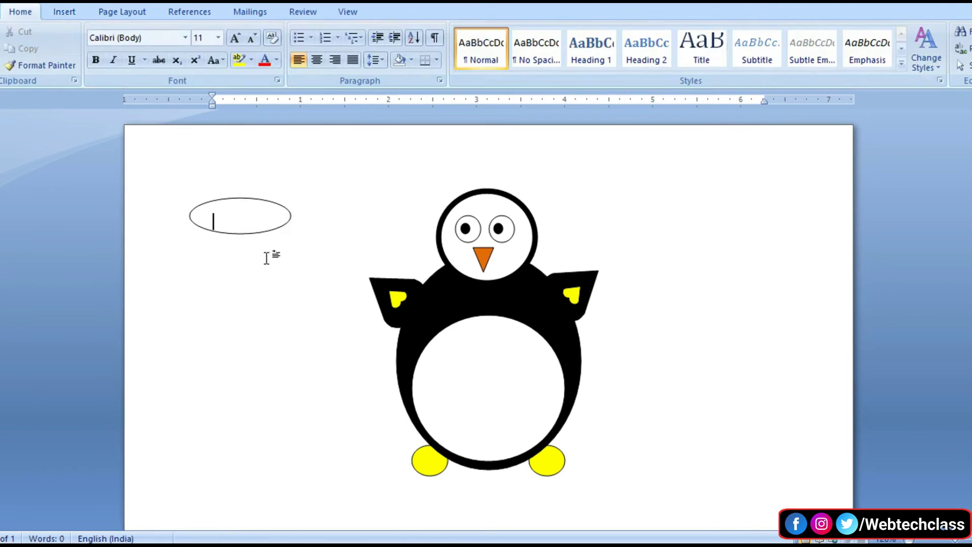
Step: Draw a Can shape on top of the brim as the hat's crown
{"action": "left_click", "coordinate": [69, 14]}
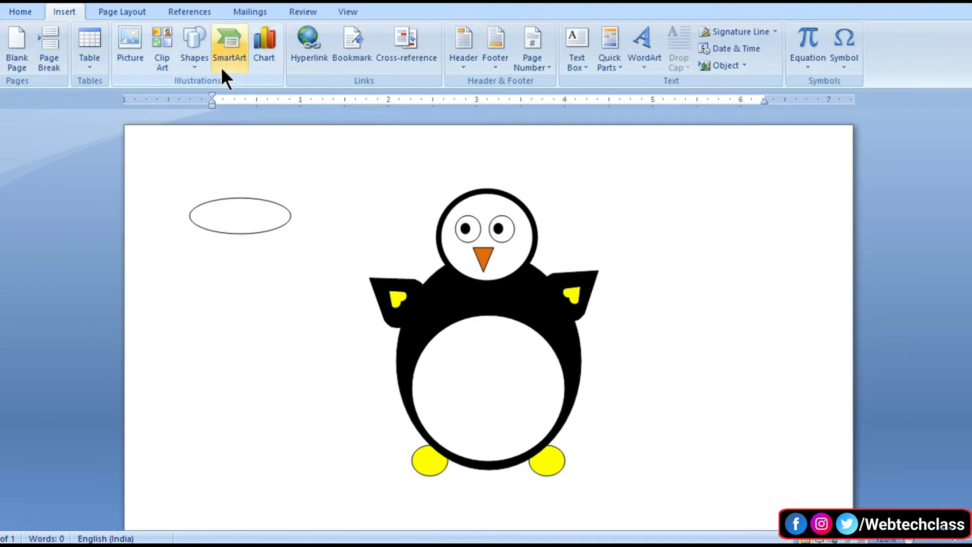
{"action": "left_click", "coordinate": [194, 60]}
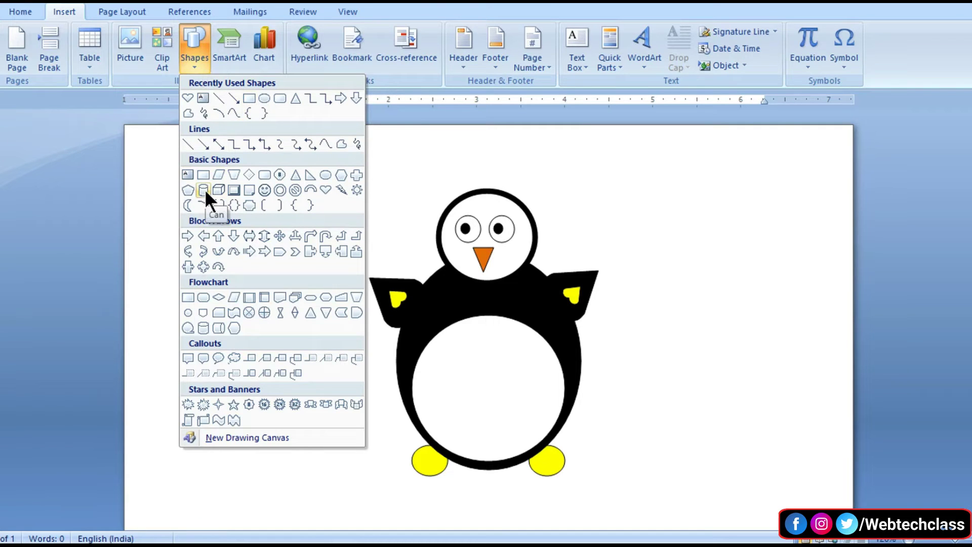
{"action": "left_click", "coordinate": [205, 189]}
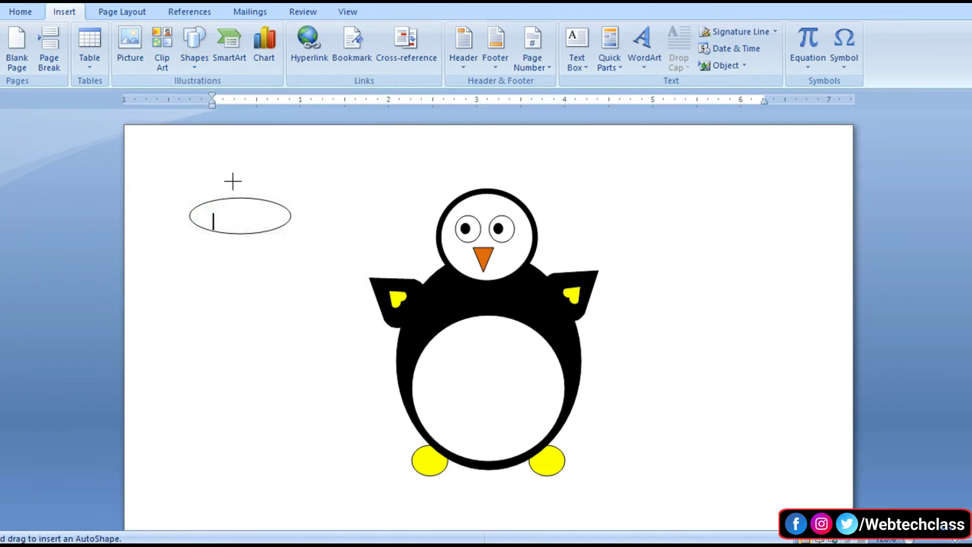
{"action": "mouse_move", "coordinate": [213, 156]}
{"action": "left_mouse_down"}
{"action": "mouse_move", "coordinate": [248, 207]}
{"action": "mouse_move", "coordinate": [239, 187]}
{"action": "left_mouse_up"}
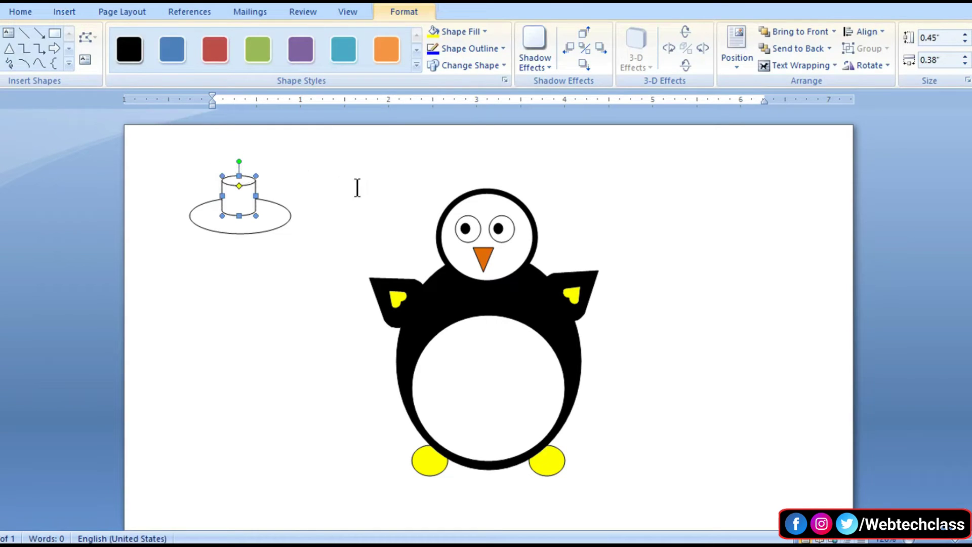
{"action": "left_click", "coordinate": [358, 186]}
{"action": "left_click", "coordinate": [314, 245]}
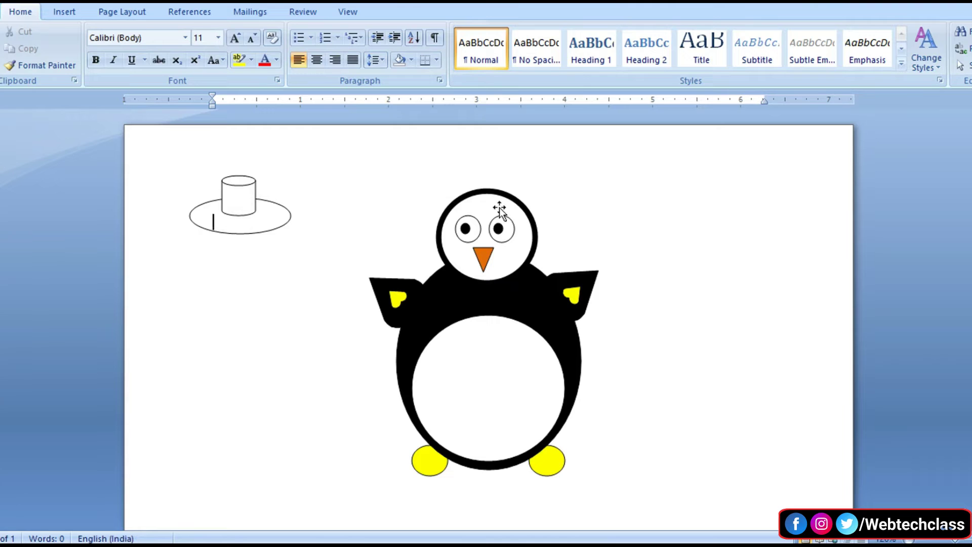
Step: Select the can and the oval brim together and group them into one hat
{"action": "left_click", "coordinate": [236, 197]}
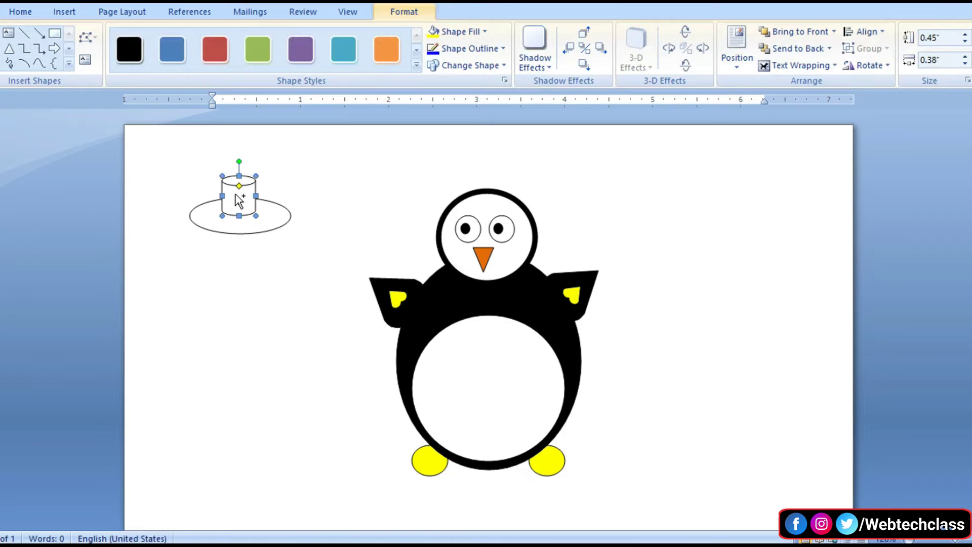
{"action": "left_click", "coordinate": [272, 221], "text": "shift"}
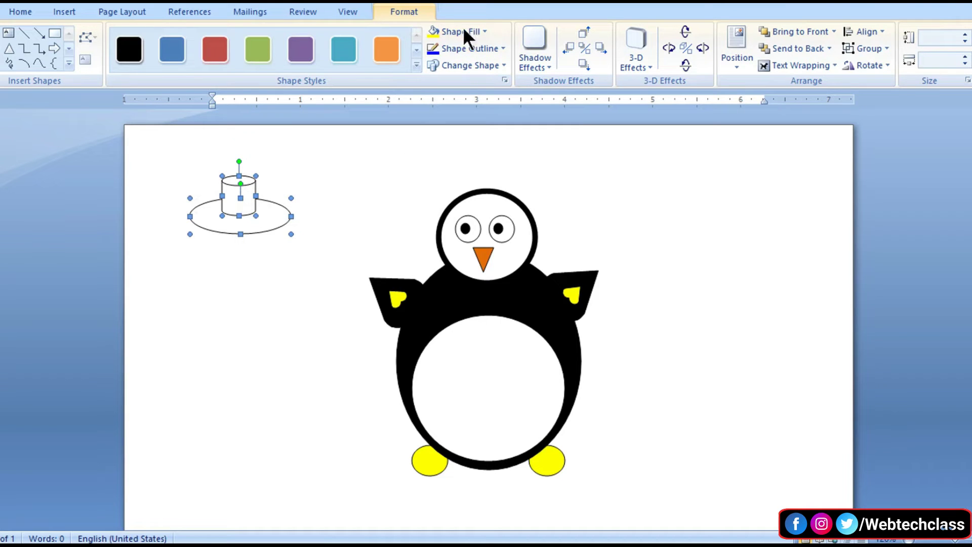
{"action": "left_click", "coordinate": [881, 45]}
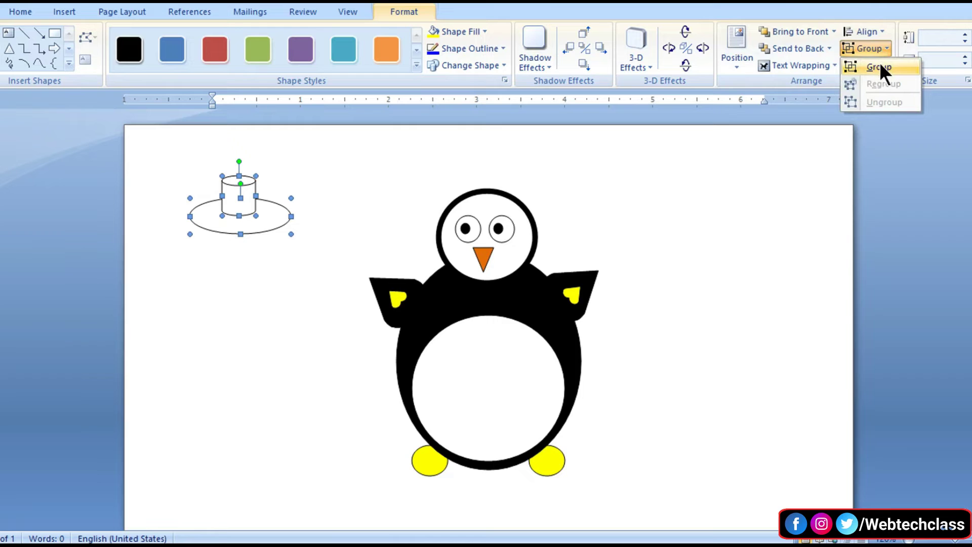
{"action": "left_click", "coordinate": [880, 65]}
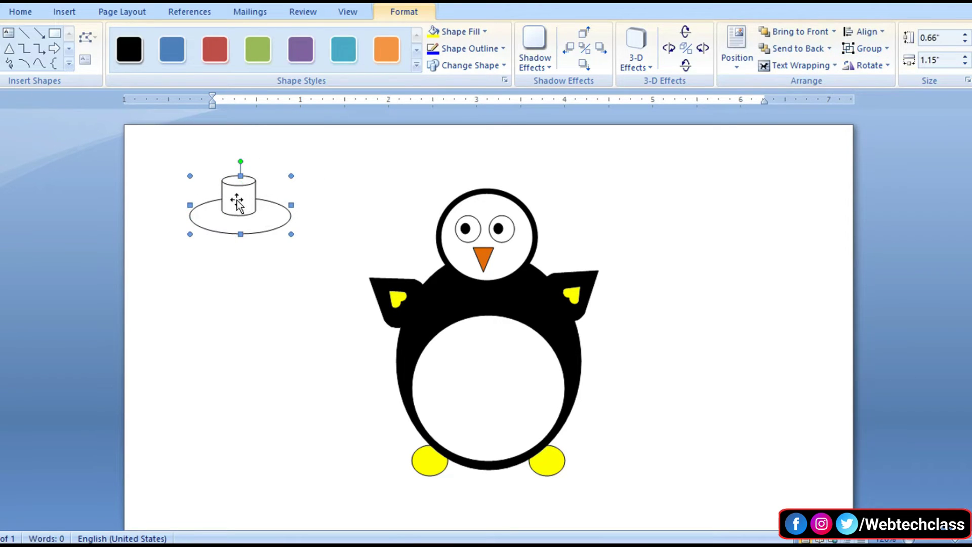
Step: Move the hat onto the penguin's head, shorten it slightly, then view the reference penguin document
{"action": "mouse_move", "coordinate": [248, 203]}
{"action": "left_mouse_down"}
{"action": "mouse_move", "coordinate": [411, 203]}
{"action": "mouse_move", "coordinate": [489, 173]}
{"action": "left_mouse_up"}
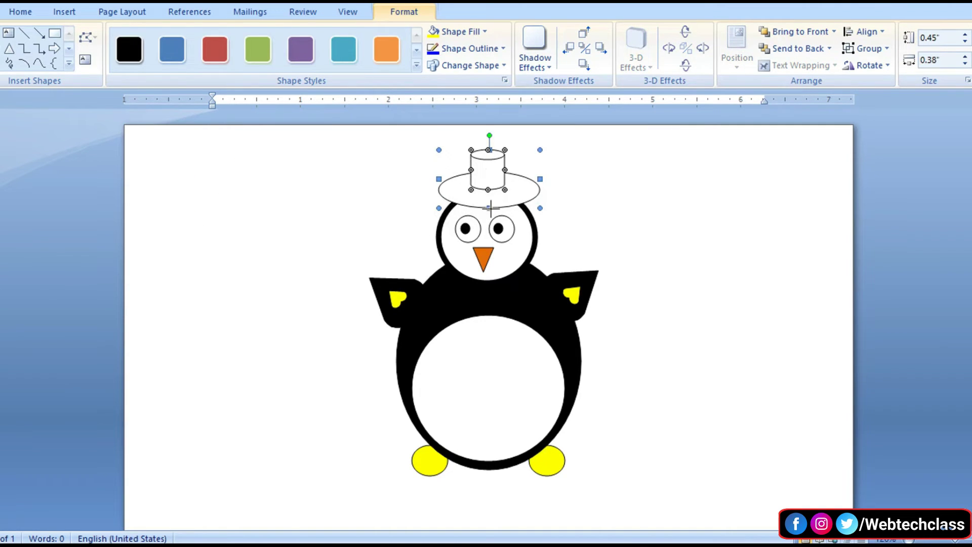
{"action": "mouse_move", "coordinate": [491, 202]}
{"action": "left_mouse_down"}
{"action": "mouse_move", "coordinate": [483, 184]}
{"action": "mouse_move", "coordinate": [500, 183]}
{"action": "left_mouse_up"}
{"action": "left_click", "coordinate": [658, 228]}
{"action": "left_click", "coordinate": [608, 204]}
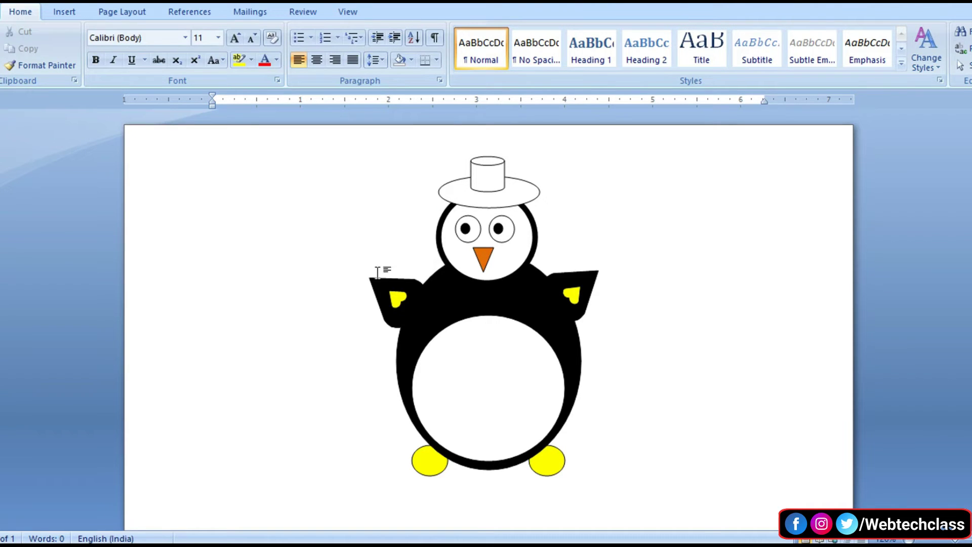
{"action": "left_click", "coordinate": [116, 500]}
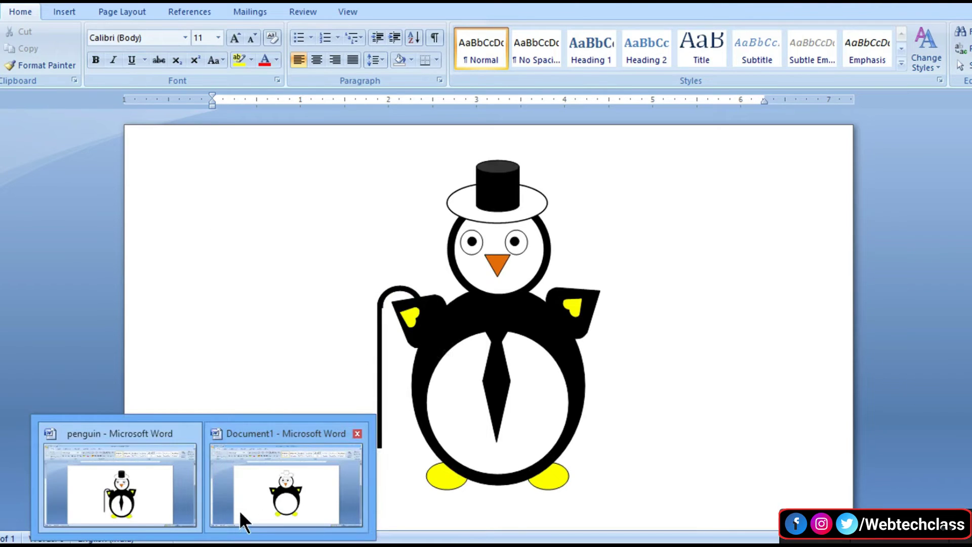
Step: Back in the working document, draw a 1.42" by 0.05" rectangle left of the penguin
{"action": "left_click", "coordinate": [239, 509]}
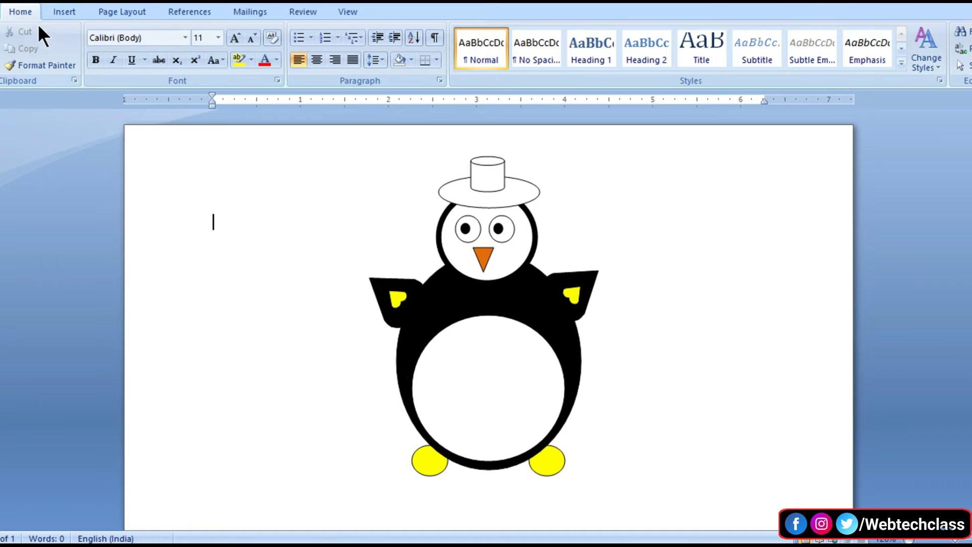
{"action": "left_click", "coordinate": [50, 13]}
{"action": "left_click", "coordinate": [203, 56]}
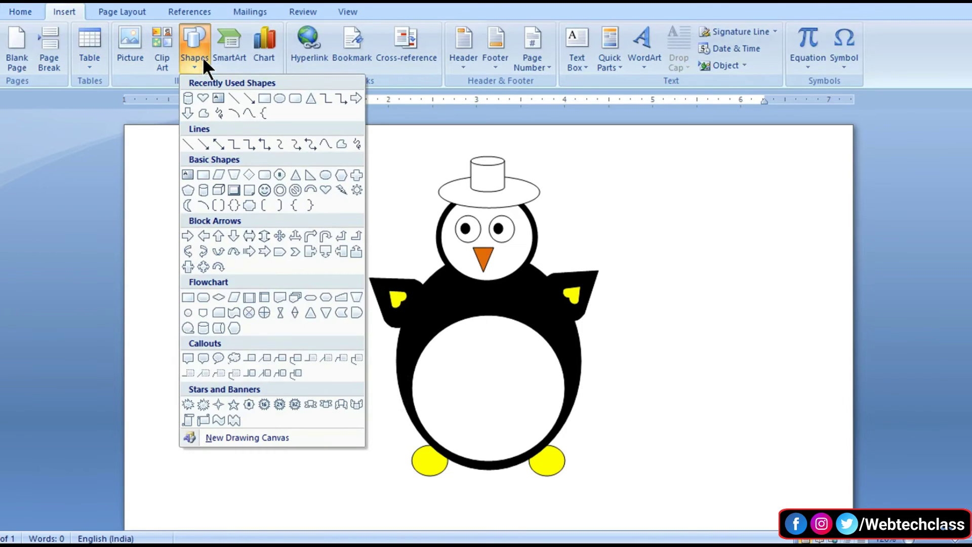
{"action": "left_click", "coordinate": [203, 175]}
{"action": "mouse_move", "coordinate": [228, 192]}
{"action": "left_mouse_down"}
{"action": "mouse_move", "coordinate": [237, 223]}
{"action": "mouse_move", "coordinate": [240, 428]}
{"action": "left_mouse_up"}
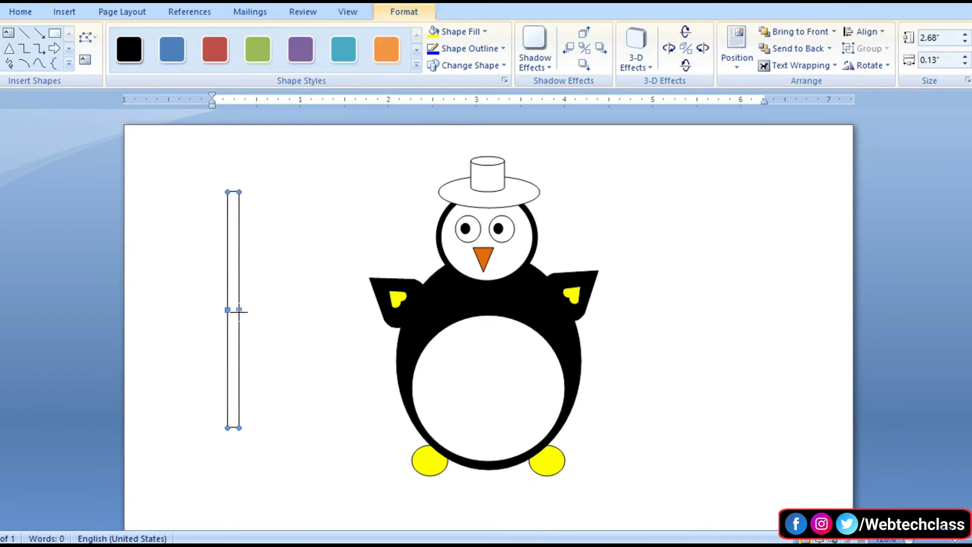
{"action": "left_click_drag", "start_coordinate": [238, 310], "coordinate": [232, 311]}
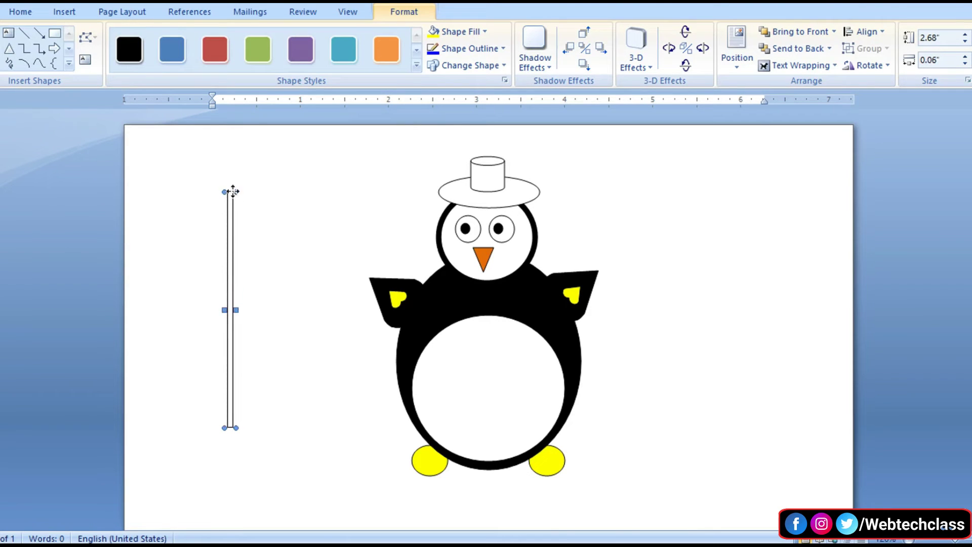
{"action": "left_click_drag", "start_coordinate": [233, 191], "coordinate": [245, 385]}
{"action": "mouse_move", "coordinate": [238, 418]}
{"action": "left_mouse_down"}
{"action": "mouse_move", "coordinate": [246, 321]}
{"action": "mouse_move", "coordinate": [246, 349]}
{"action": "left_mouse_up"}
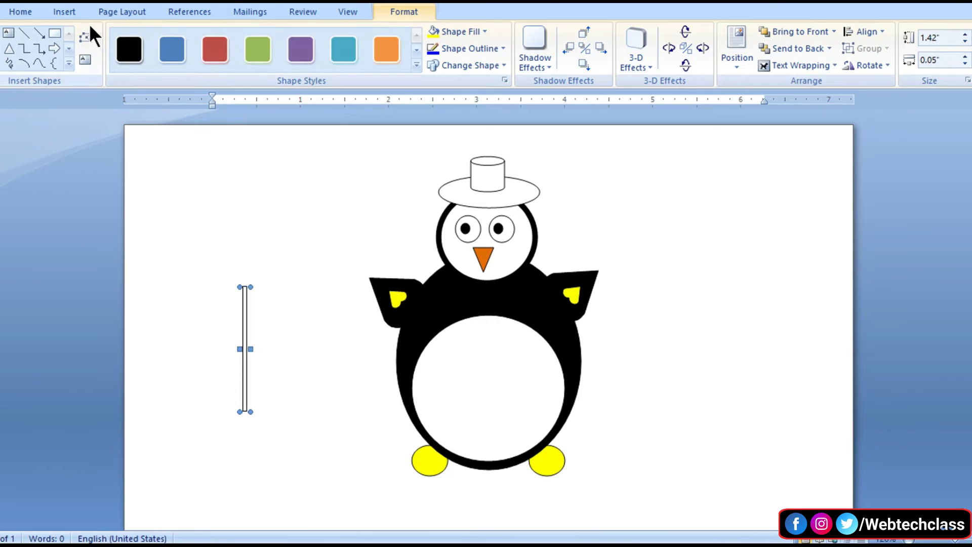
Step: Draw a thin Block Arc and place it on top of the cane shaft
{"action": "left_click", "coordinate": [73, 7]}
{"action": "left_click", "coordinate": [188, 57]}
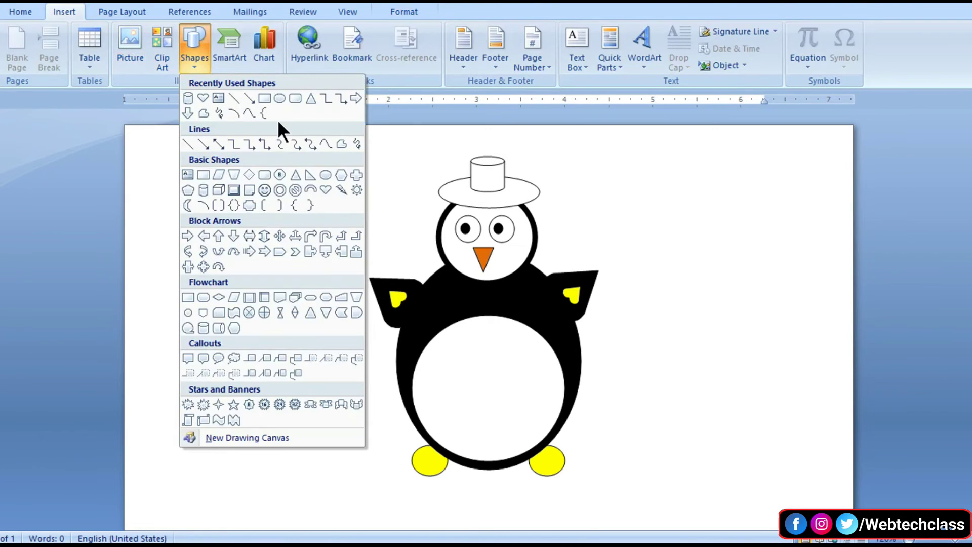
{"action": "left_click", "coordinate": [311, 190]}
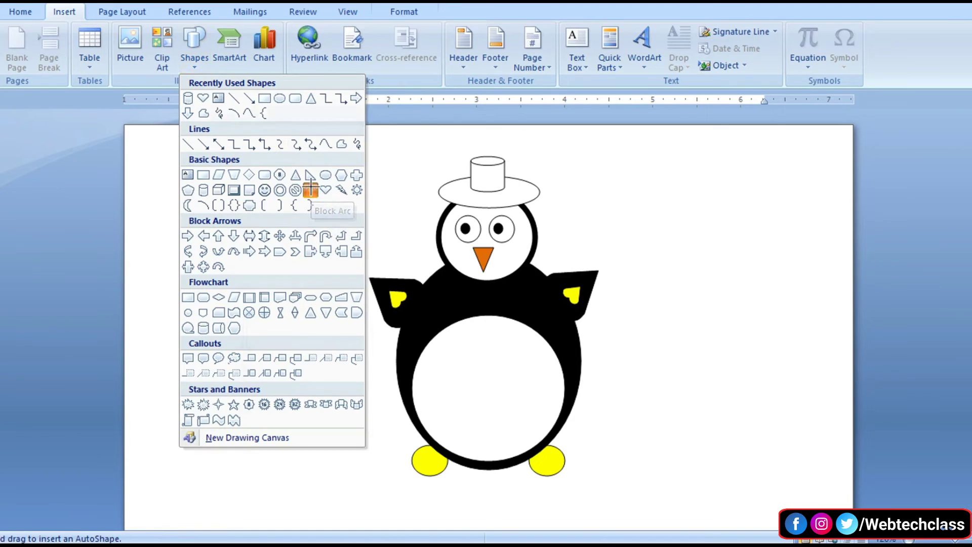
{"action": "mouse_move", "coordinate": [234, 207]}
{"action": "left_mouse_down"}
{"action": "mouse_move", "coordinate": [297, 243]}
{"action": "mouse_move", "coordinate": [289, 273]}
{"action": "left_mouse_up"}
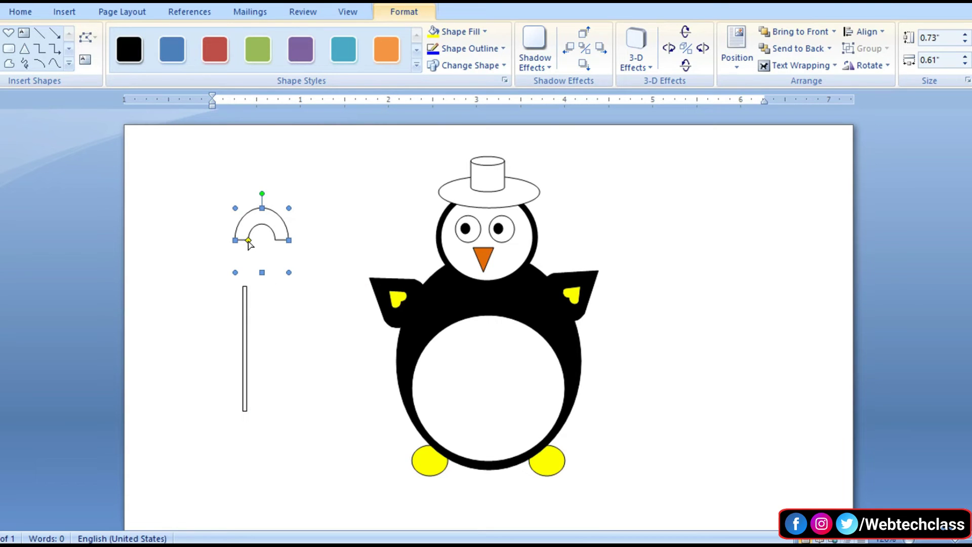
{"action": "left_click_drag", "start_coordinate": [248, 242], "coordinate": [238, 244]}
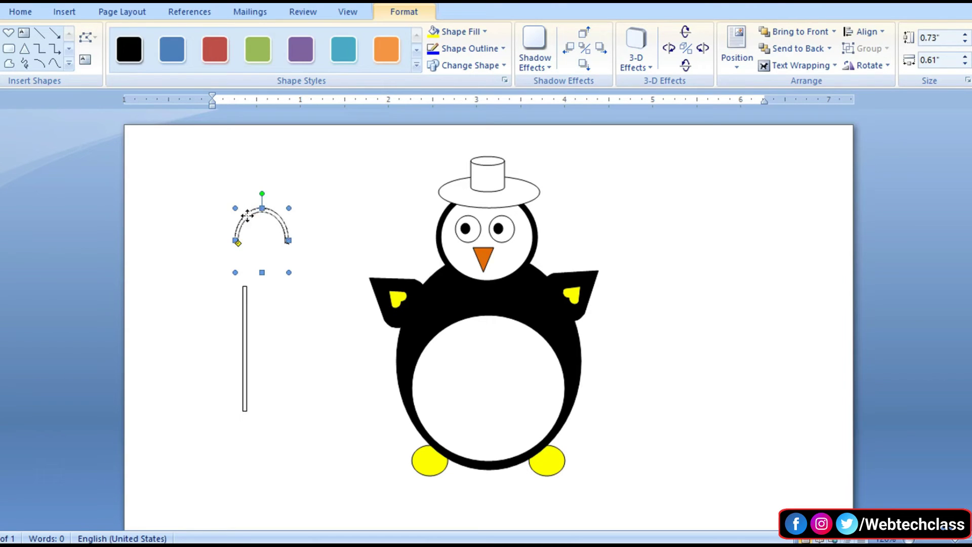
{"action": "left_click_drag", "start_coordinate": [248, 215], "coordinate": [253, 259]}
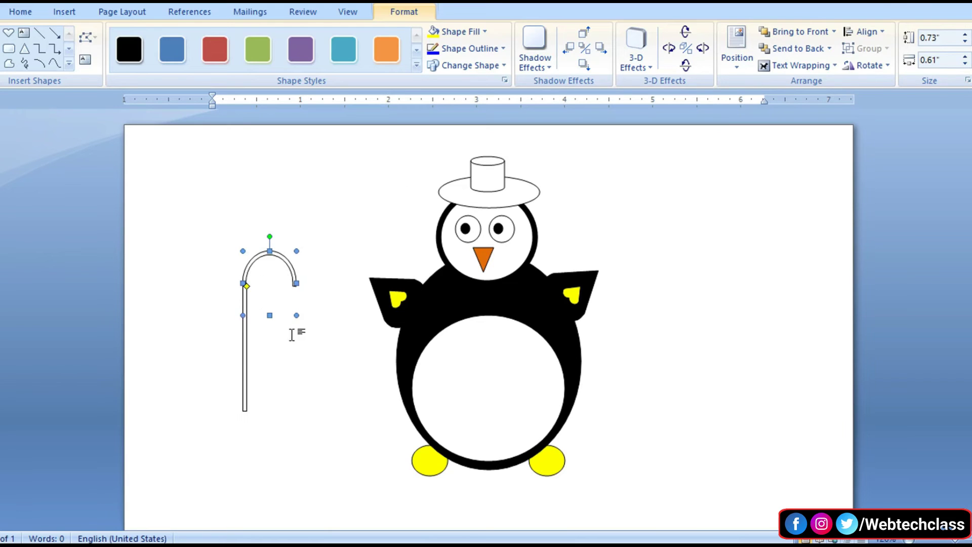
Step: Fill the cane's shaft and arc black
{"action": "left_click", "coordinate": [246, 377]}
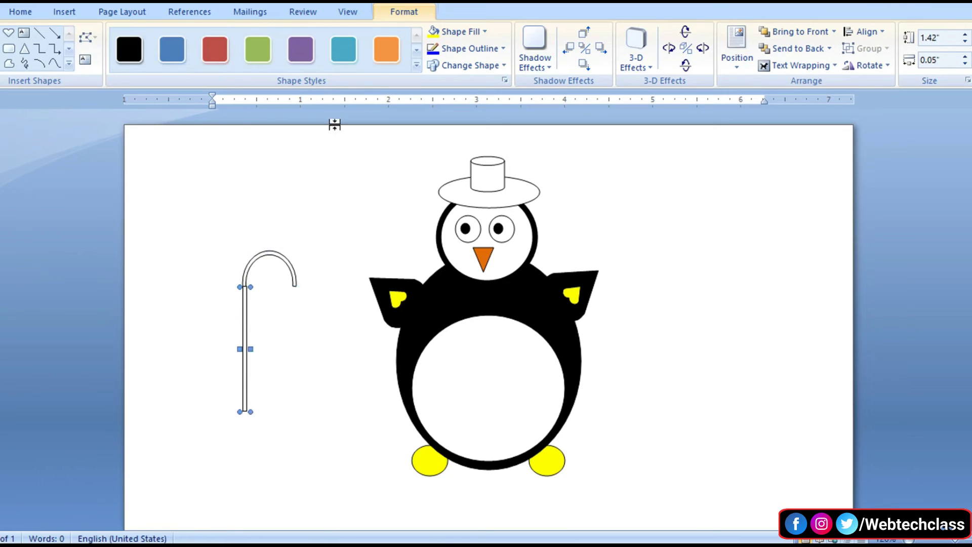
{"action": "left_click", "coordinate": [457, 31]}
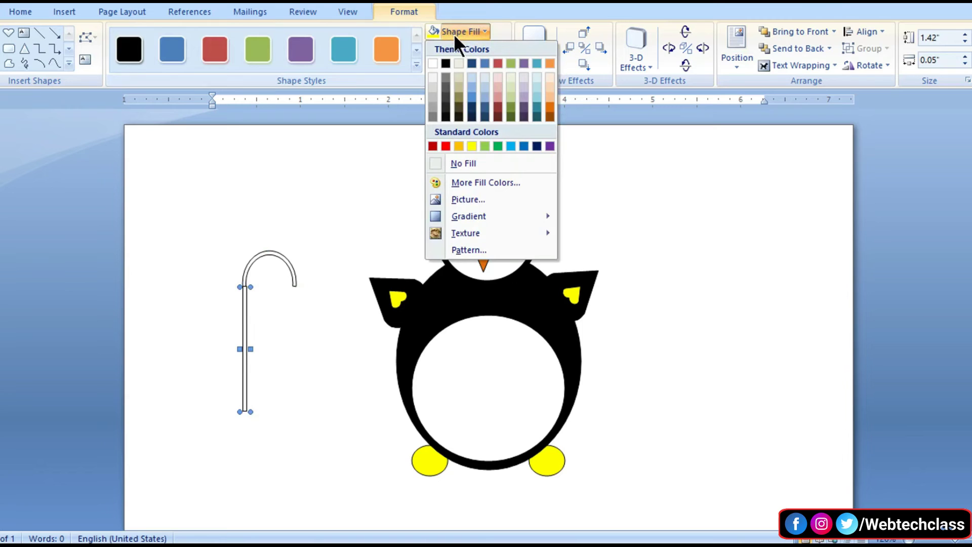
{"action": "left_click", "coordinate": [446, 63]}
{"action": "left_click", "coordinate": [286, 259]}
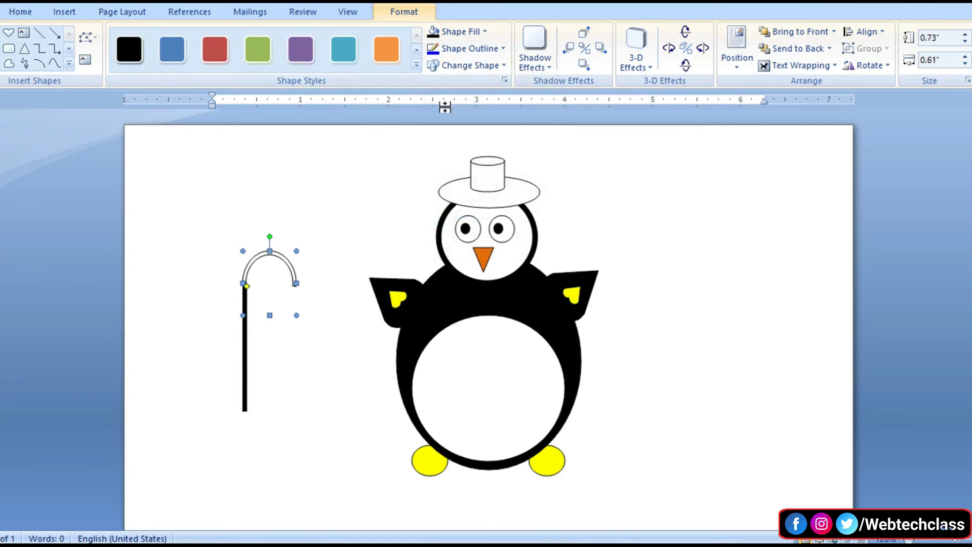
{"action": "left_click", "coordinate": [433, 36]}
{"action": "left_click", "coordinate": [341, 161]}
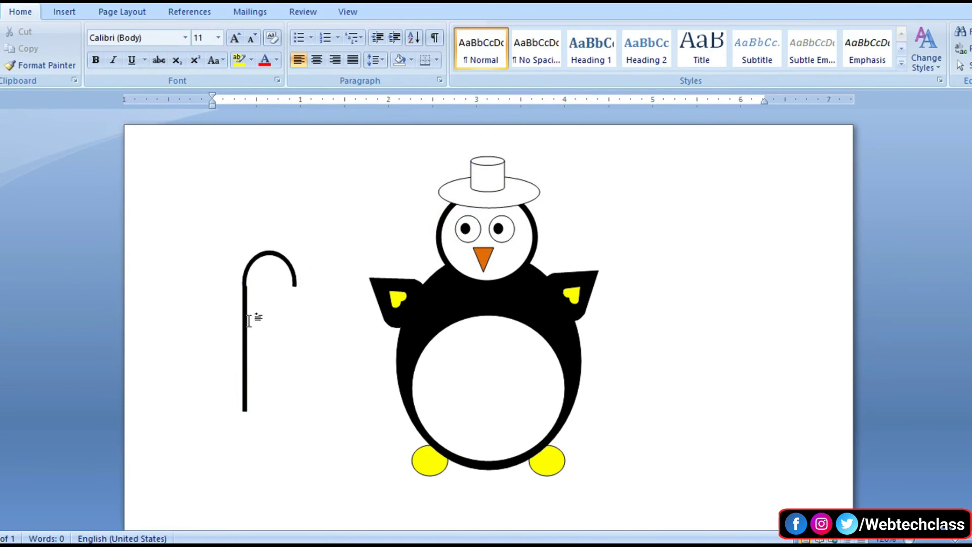
{"action": "left_click", "coordinate": [243, 337]}
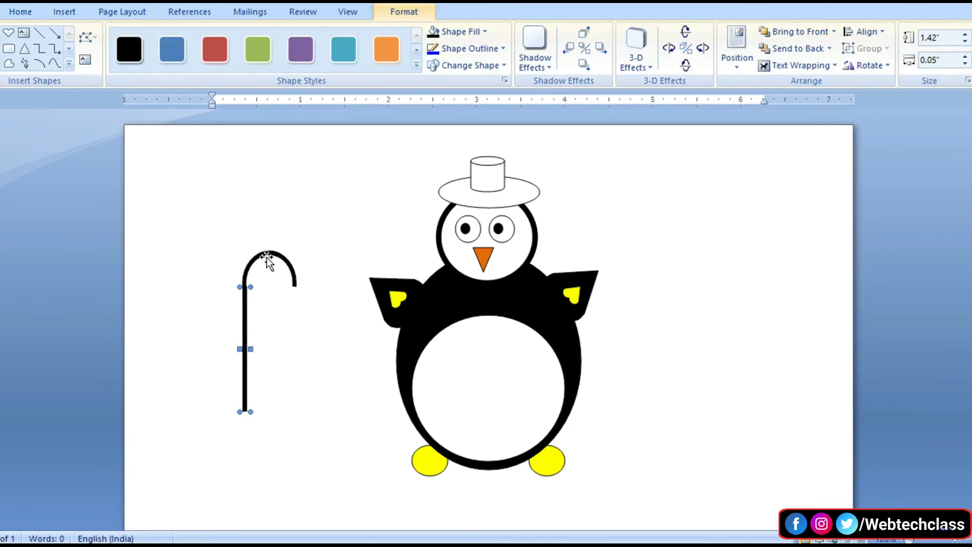
Step: Group the shaft and arc into one cane and place it beside the penguin's left wing
{"action": "left_click", "coordinate": [268, 255], "text": "shift"}
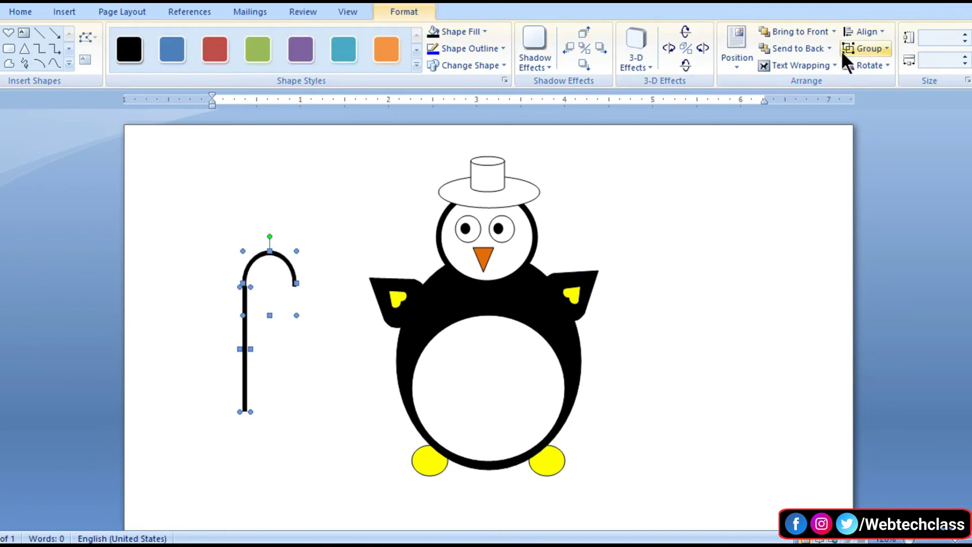
{"action": "left_click", "coordinate": [881, 49]}
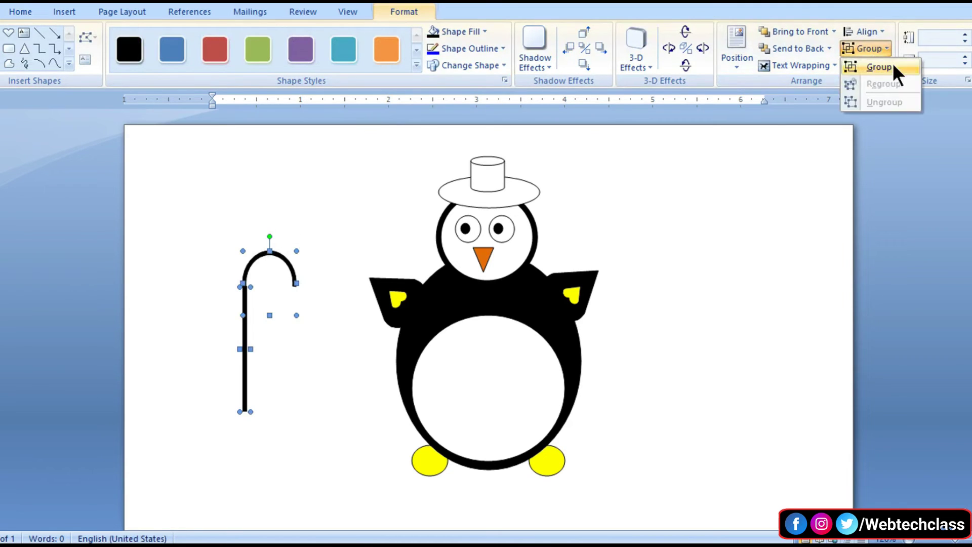
{"action": "left_click", "coordinate": [884, 67]}
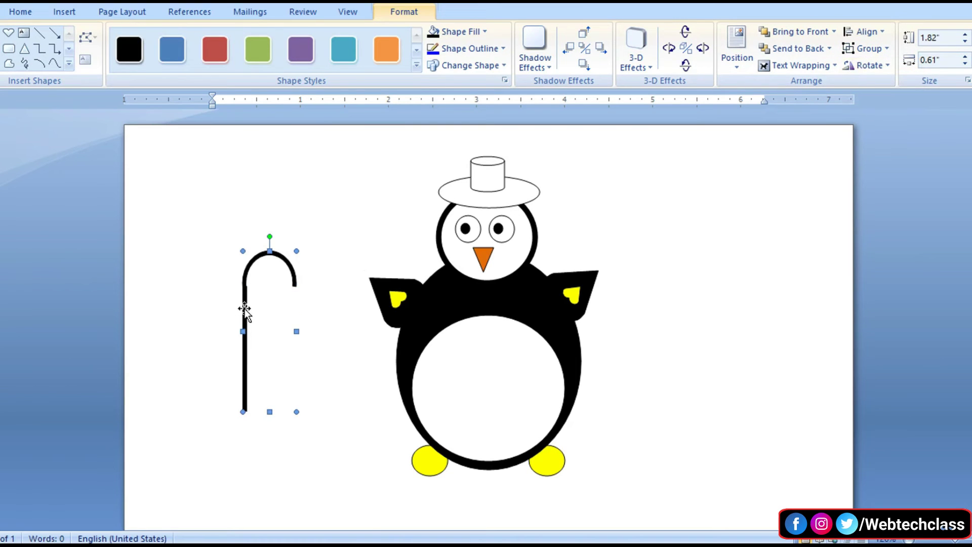
{"action": "left_click_drag", "start_coordinate": [244, 310], "coordinate": [344, 330]}
{"action": "left_click_drag", "start_coordinate": [343, 330], "coordinate": [361, 333]}
{"action": "left_click", "coordinate": [739, 349]}
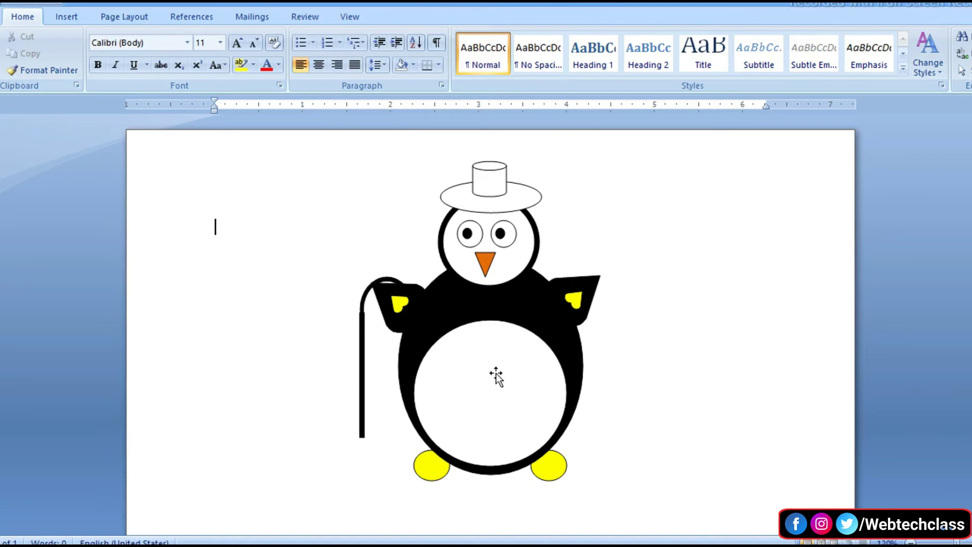
Step: Draw an isosceles triangle, flip it upside down onto the penguin's chest, and fill it black
{"action": "left_click", "coordinate": [76, 17]}
{"action": "left_click", "coordinate": [192, 60]}
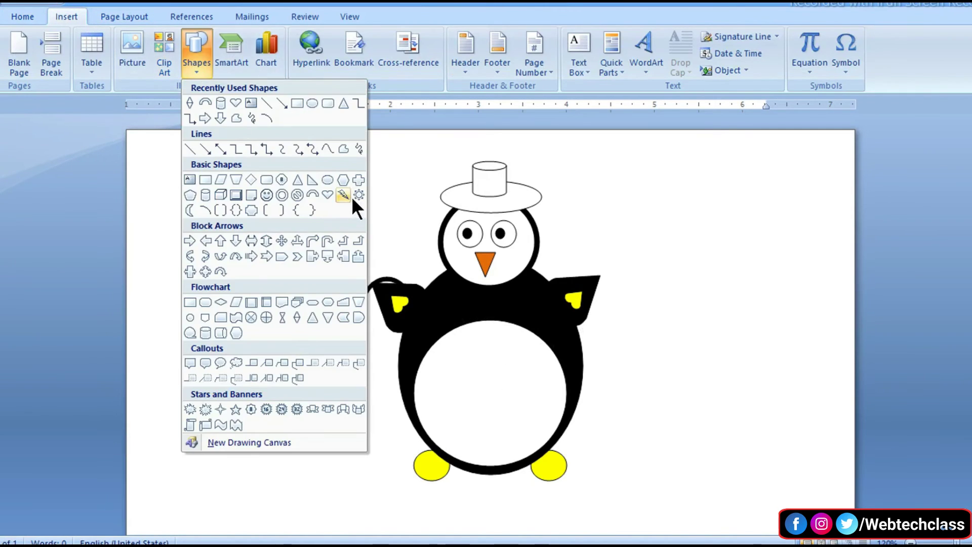
{"action": "left_click", "coordinate": [297, 179]}
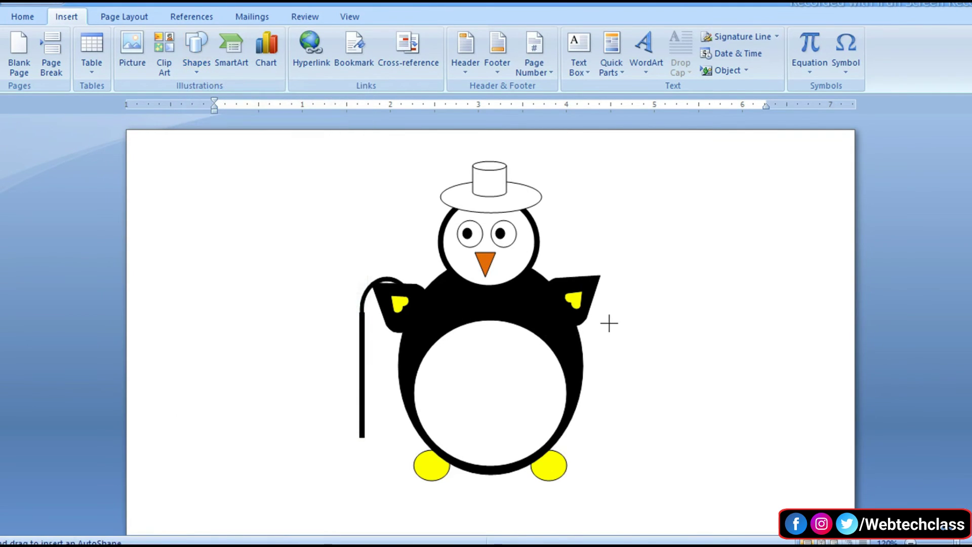
{"action": "left_click_drag", "start_coordinate": [607, 220], "coordinate": [631, 253]}
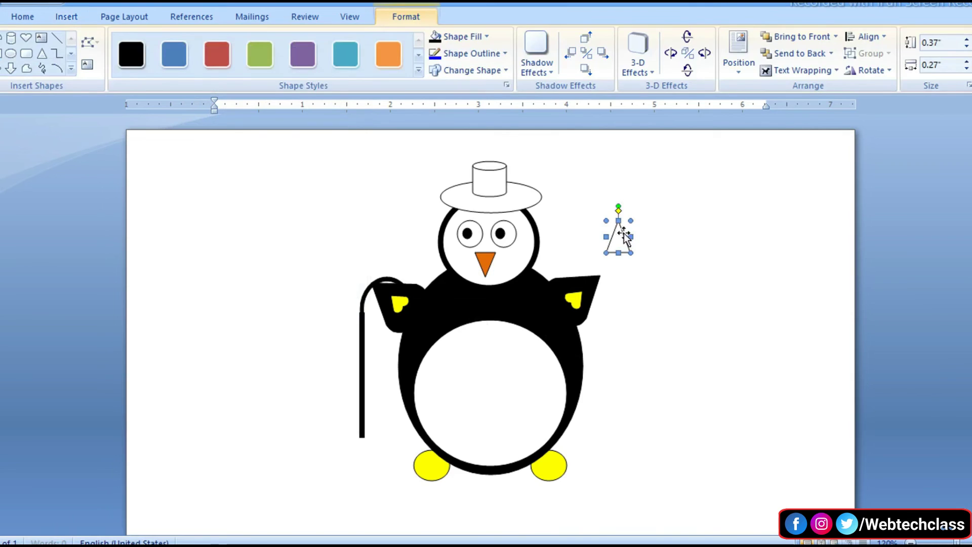
{"action": "left_click_drag", "start_coordinate": [617, 210], "coordinate": [621, 267]}
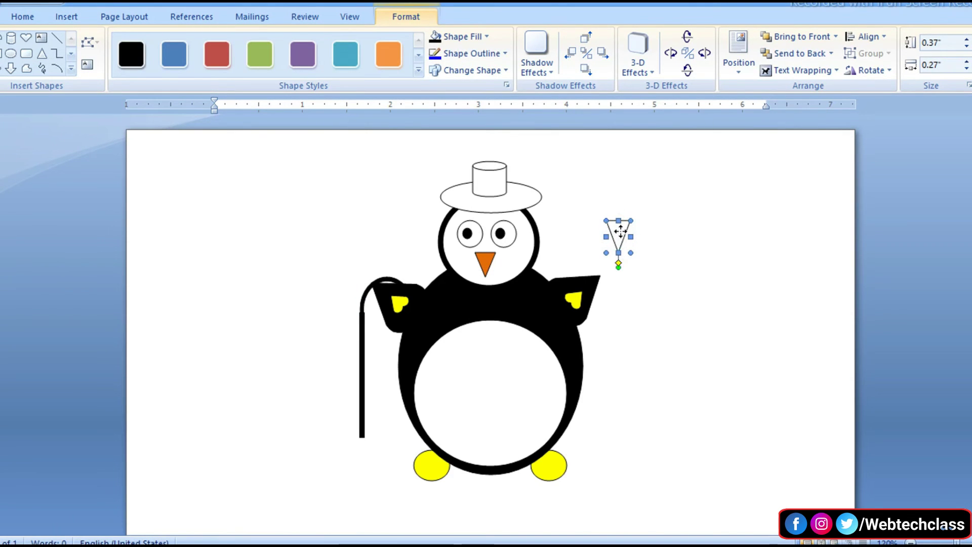
{"action": "mouse_move", "coordinate": [618, 234]}
{"action": "left_mouse_down"}
{"action": "mouse_move", "coordinate": [489, 325]}
{"action": "mouse_move", "coordinate": [489, 317]}
{"action": "left_mouse_up"}
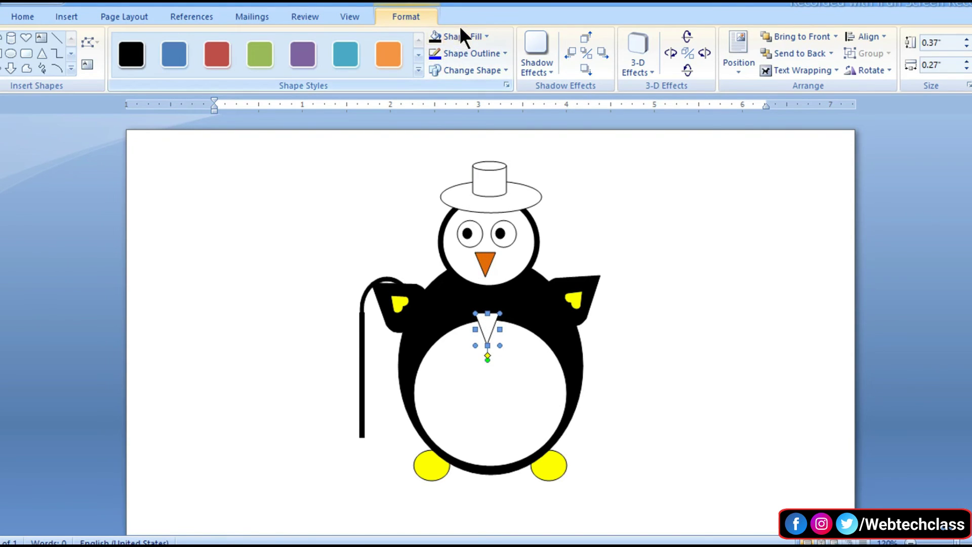
{"action": "left_click", "coordinate": [465, 37]}
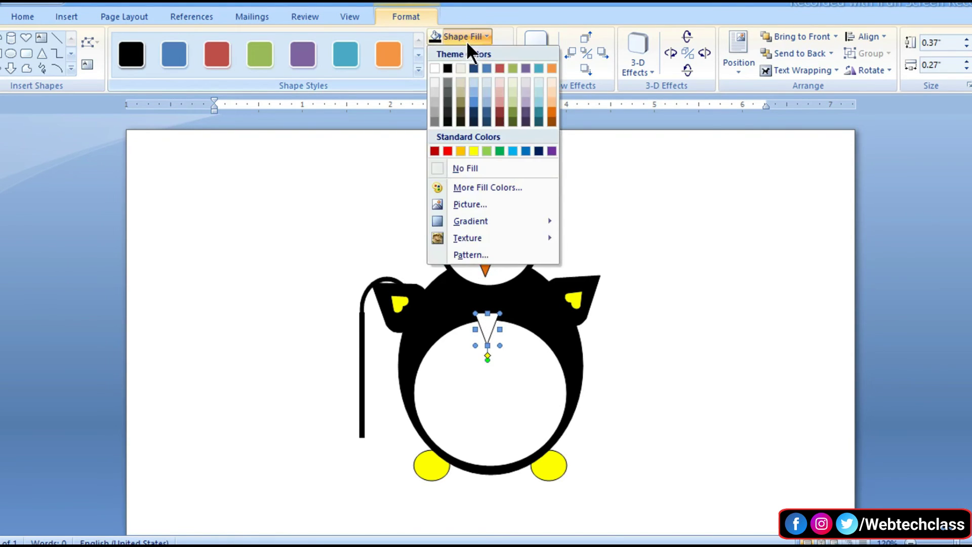
{"action": "left_click", "coordinate": [448, 67]}
{"action": "left_click", "coordinate": [755, 291]}
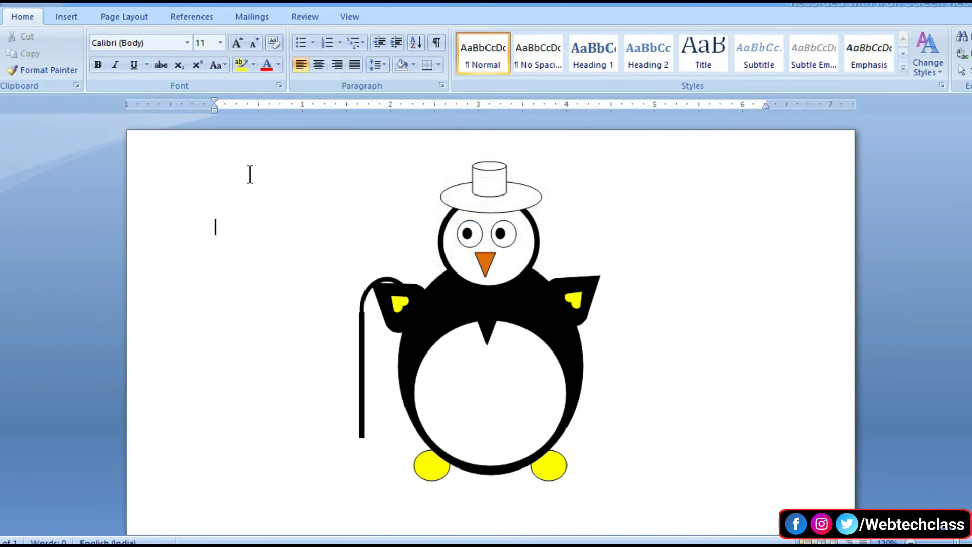
Step: Draw a thin Flowchart: Decision diamond down the belly, shortened to 1.06" tall
{"action": "left_click", "coordinate": [74, 17]}
{"action": "left_click", "coordinate": [193, 71]}
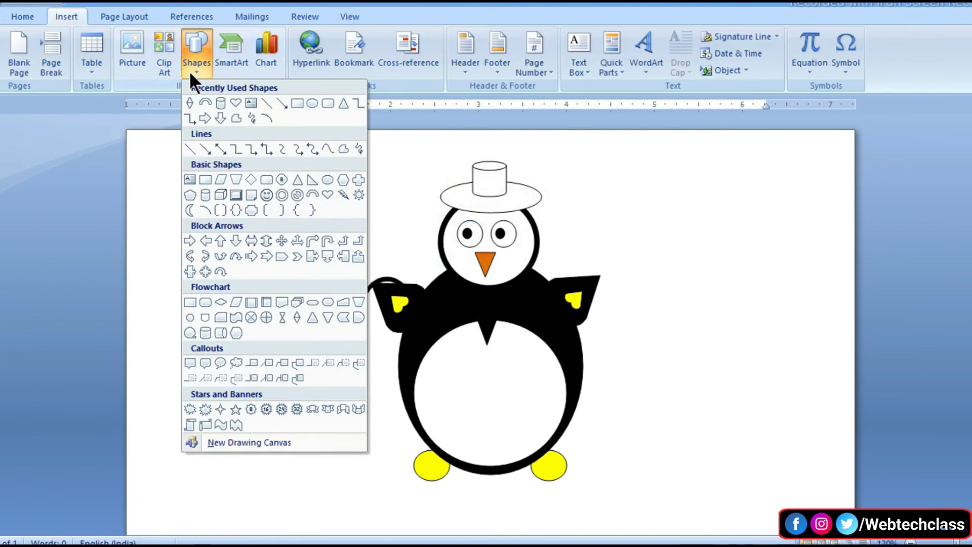
{"action": "left_click", "coordinate": [296, 315]}
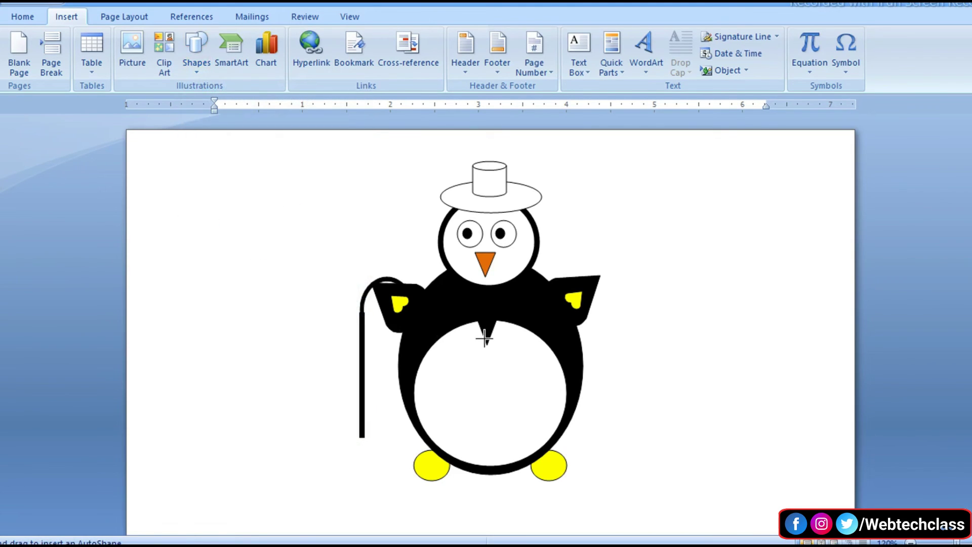
{"action": "left_click_drag", "start_coordinate": [488, 331], "coordinate": [473, 446]}
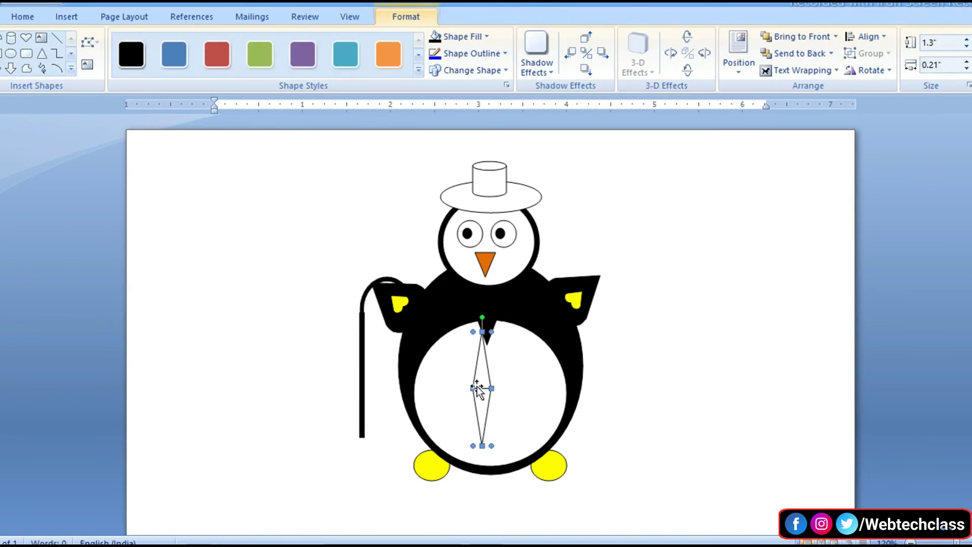
{"action": "left_click_drag", "start_coordinate": [483, 385], "coordinate": [487, 386]}
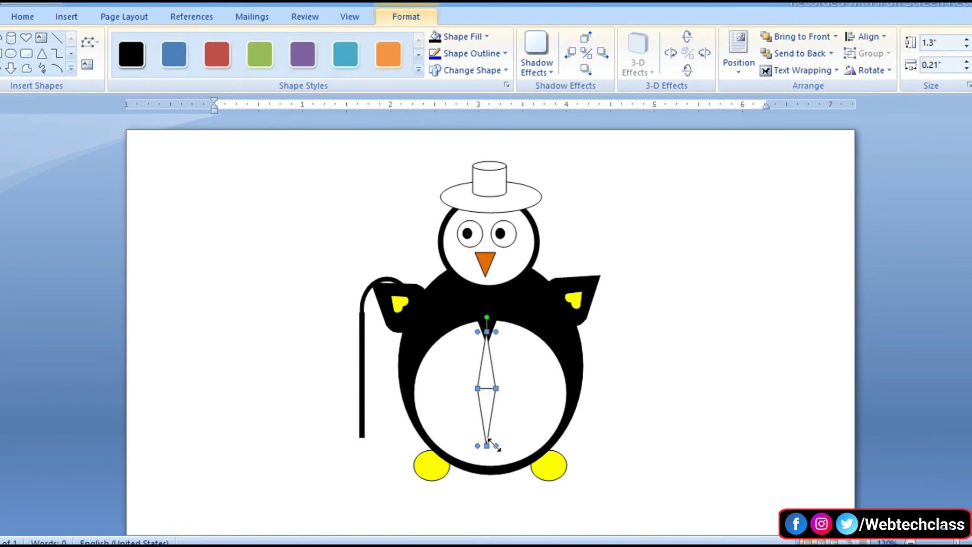
{"action": "left_click_drag", "start_coordinate": [487, 425], "coordinate": [488, 425]}
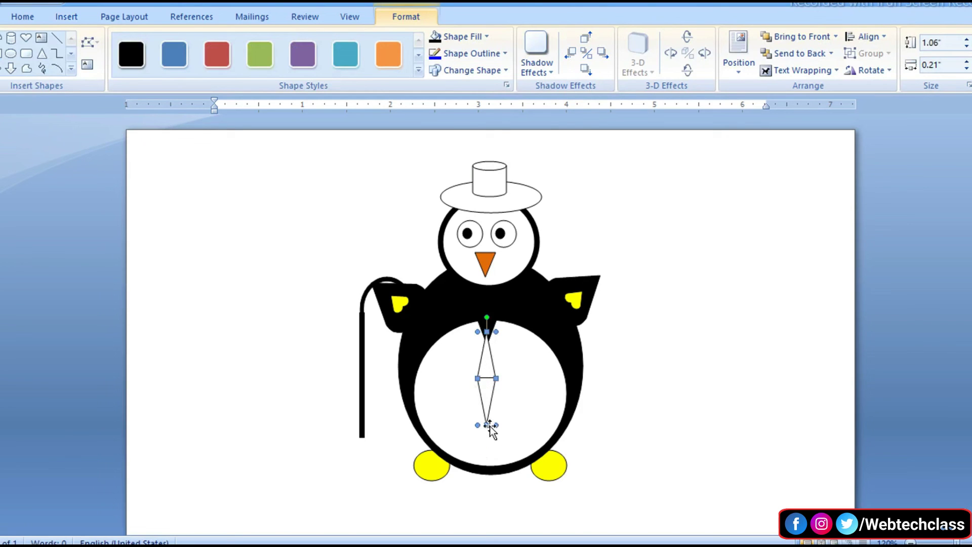
Step: Fill the diamond tie black and adjust its position
{"action": "left_click", "coordinate": [456, 35]}
{"action": "left_click", "coordinate": [447, 69]}
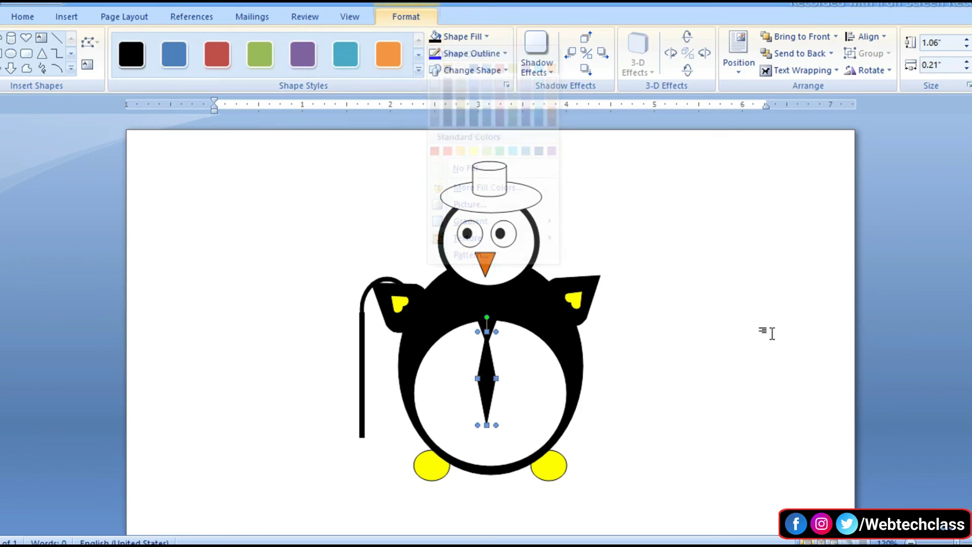
{"action": "left_click", "coordinate": [764, 331]}
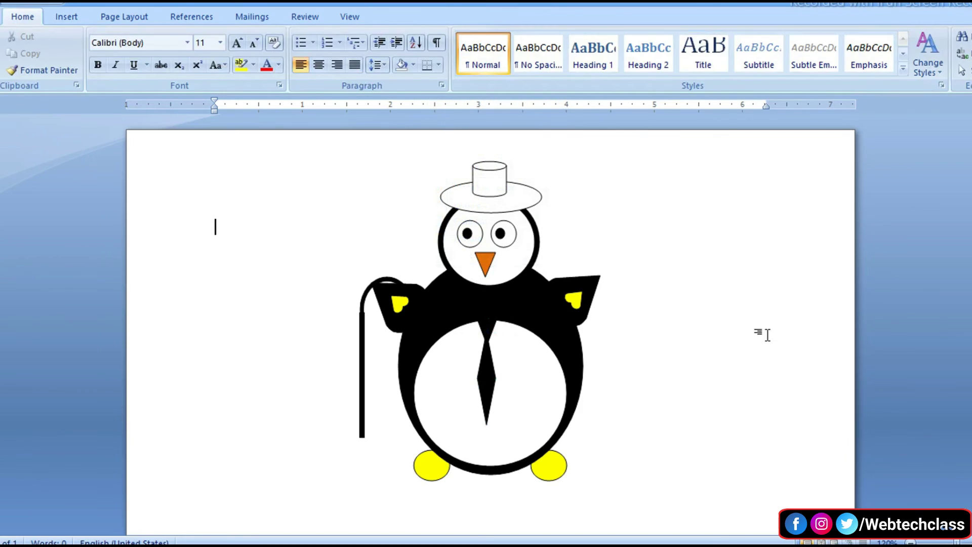
{"action": "left_click", "coordinate": [493, 379]}
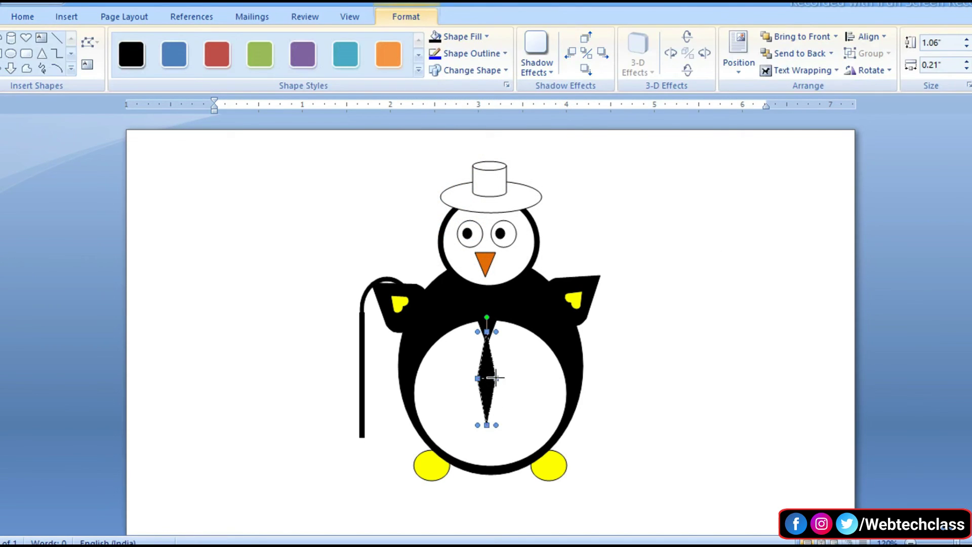
{"action": "left_click", "coordinate": [771, 332]}
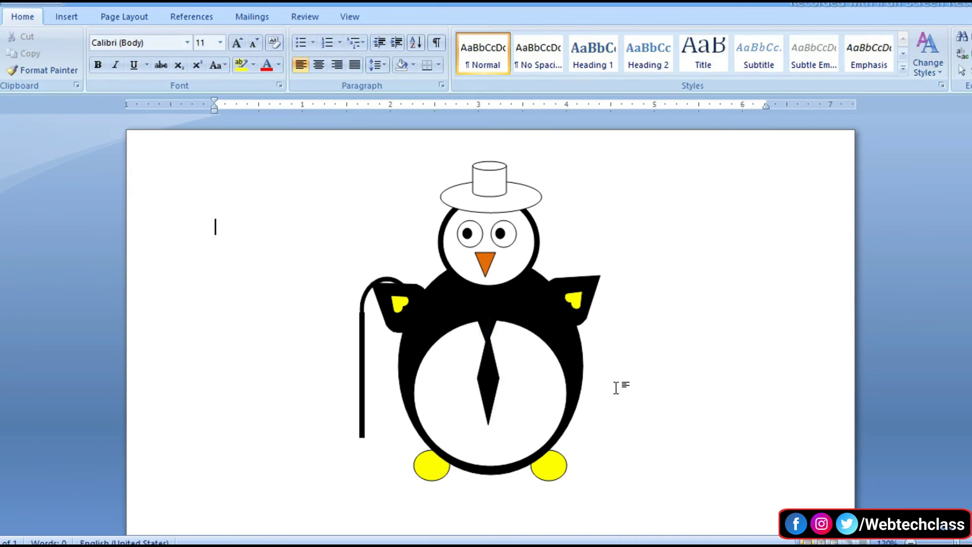
{"action": "key", "text": "ctrl+z"}
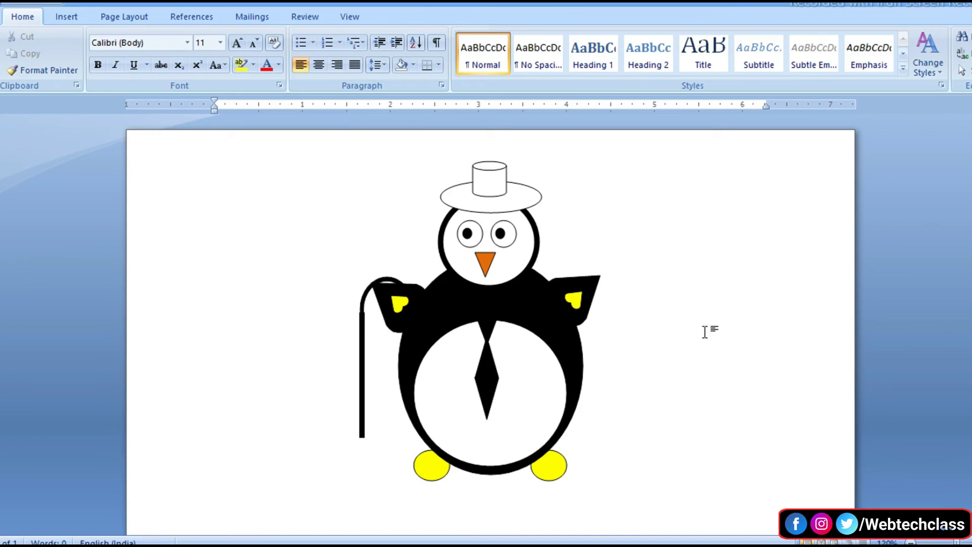
Step: Open the Shapes dropdown from the Insert tab
{"action": "left_click", "coordinate": [69, 15]}
{"action": "left_click", "coordinate": [196, 61]}
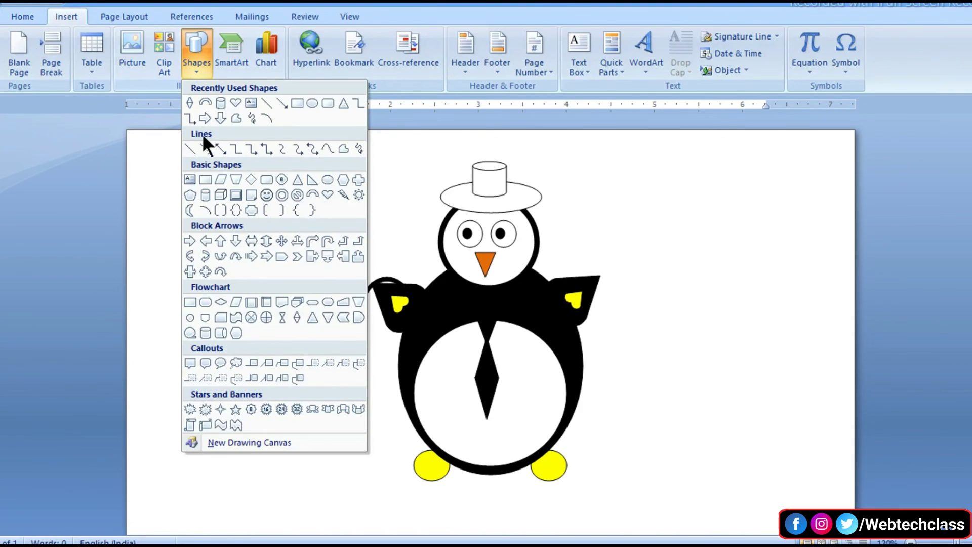